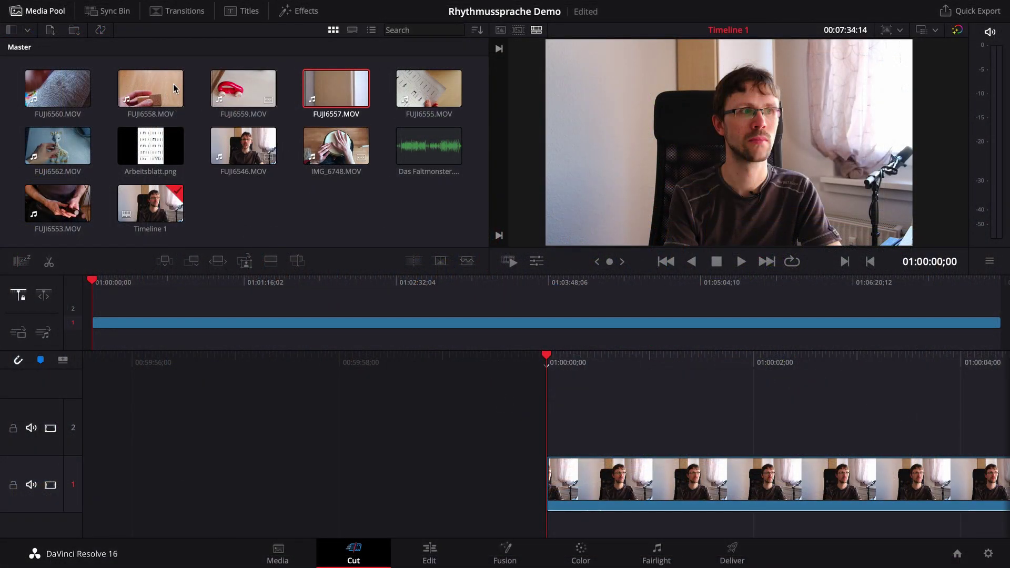
Step: Import the selected footage files into the project, matching the timeline frame rate to the clips
{"action": "left_click", "coordinate": [160, 84]}
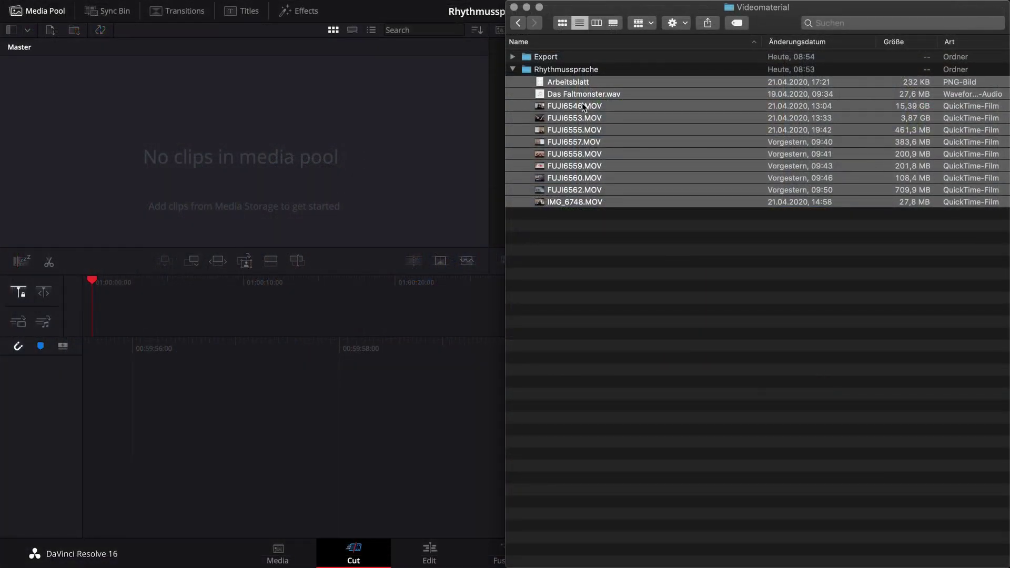
{"action": "mouse_move", "coordinate": [581, 102]}
{"action": "left_mouse_down"}
{"action": "mouse_move", "coordinate": [559, 122]}
{"action": "mouse_move", "coordinate": [316, 168]}
{"action": "left_mouse_up"}
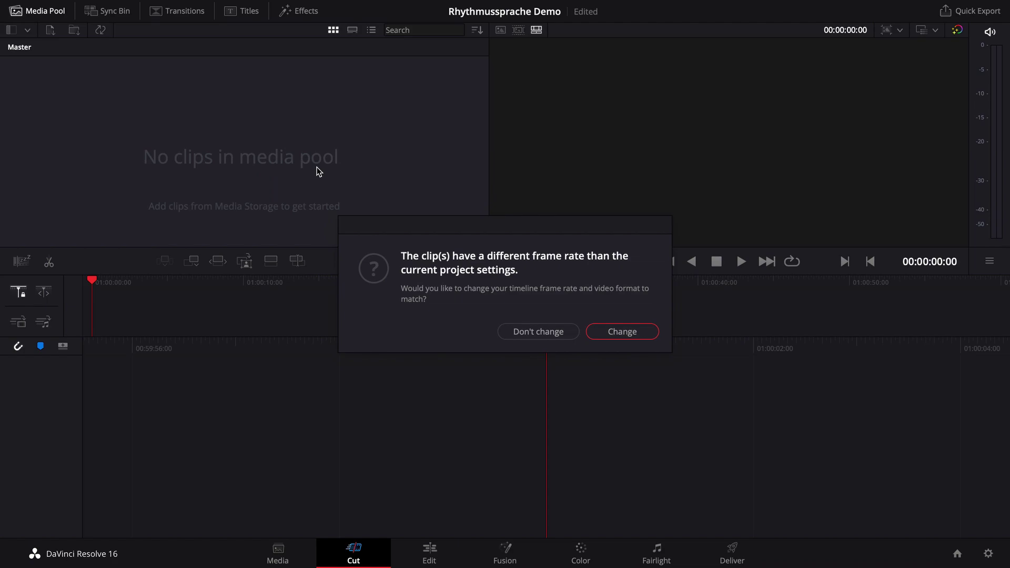
{"action": "left_click", "coordinate": [628, 332]}
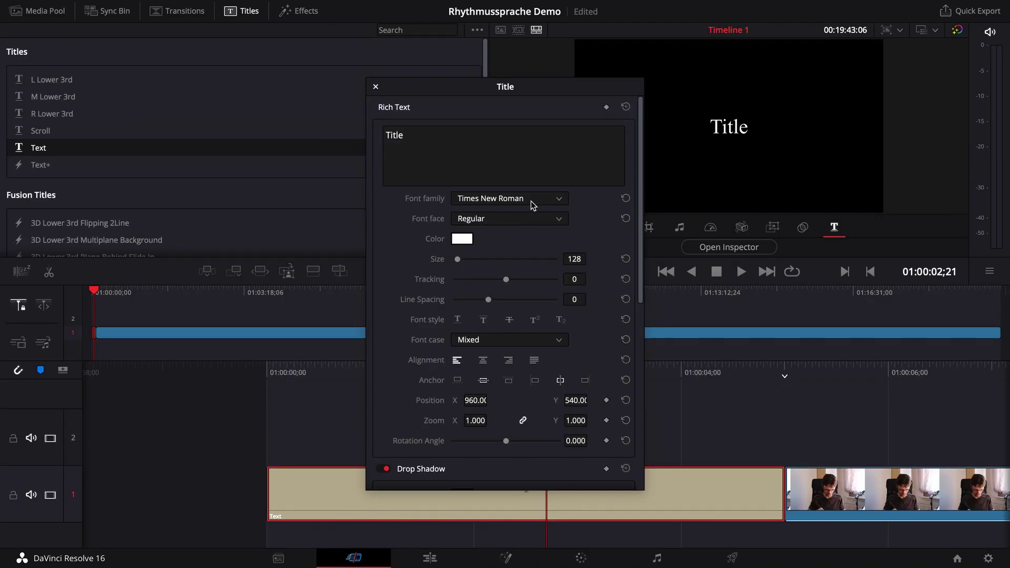
Step: Keep Times New Roman, color the title text Purple and raise its size from 128 to 353
{"action": "left_click", "coordinate": [562, 200]}
{"action": "left_click", "coordinate": [577, 203]}
{"action": "left_click", "coordinate": [462, 239]}
{"action": "left_click", "coordinate": [375, 400]}
{"action": "left_click", "coordinate": [450, 485]}
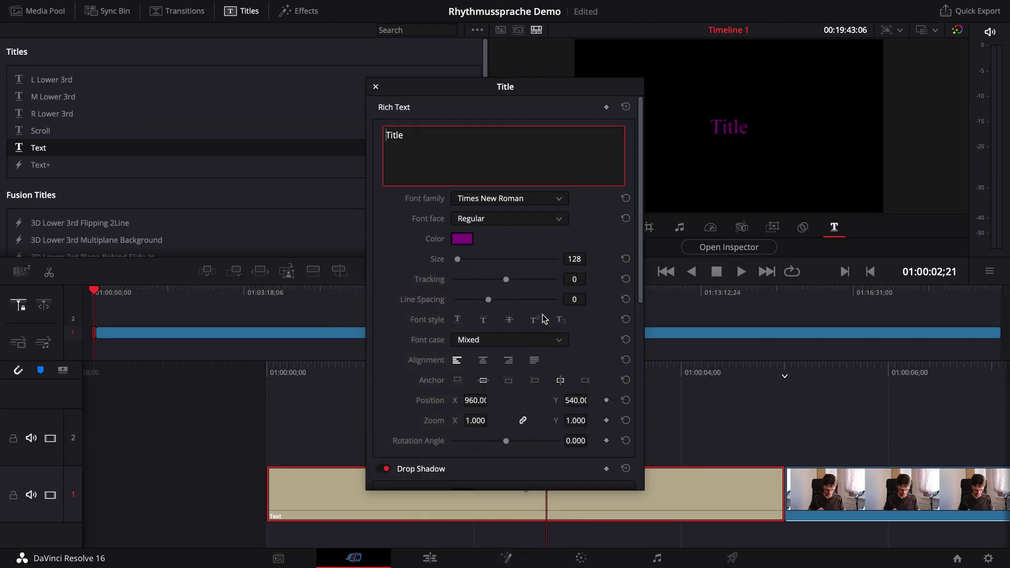
{"action": "left_click_drag", "start_coordinate": [458, 259], "coordinate": [463, 261]}
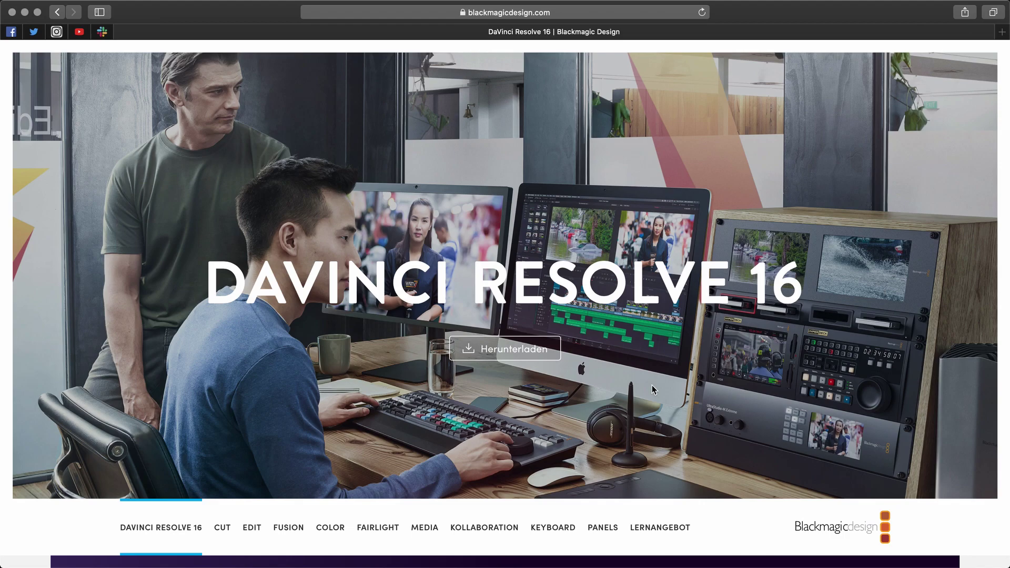
Step: Download the free DaVinci Resolve 16 zip for Mac OS X and dismiss the thank-you dialog
{"action": "left_click", "coordinate": [511, 346]}
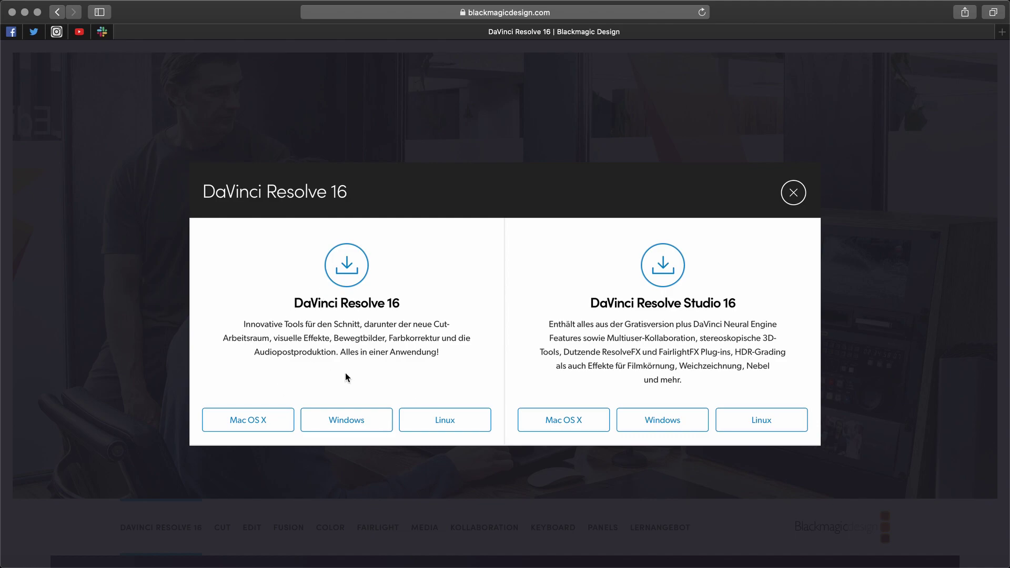
{"action": "left_click", "coordinate": [269, 421]}
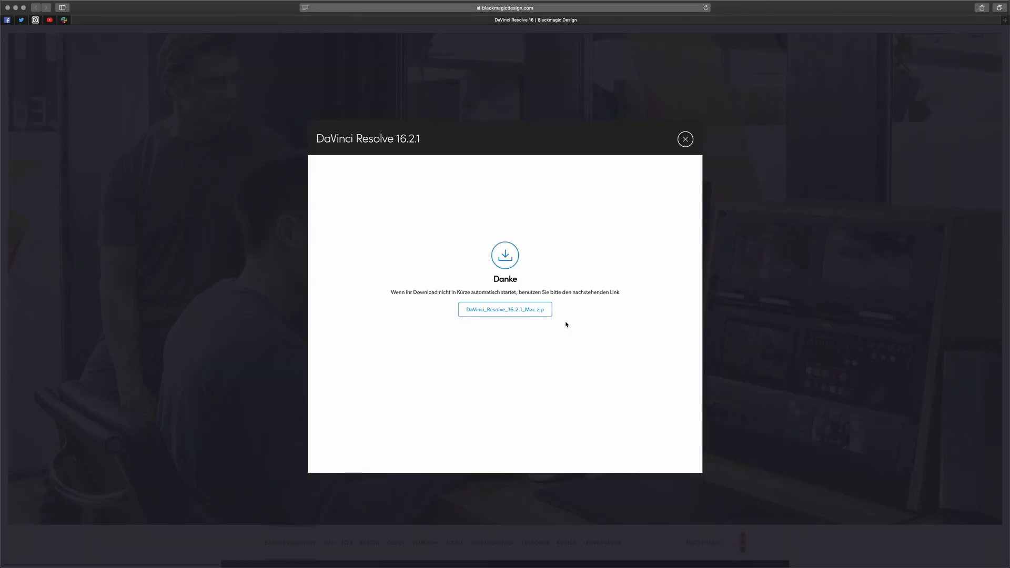
{"action": "left_click", "coordinate": [534, 312]}
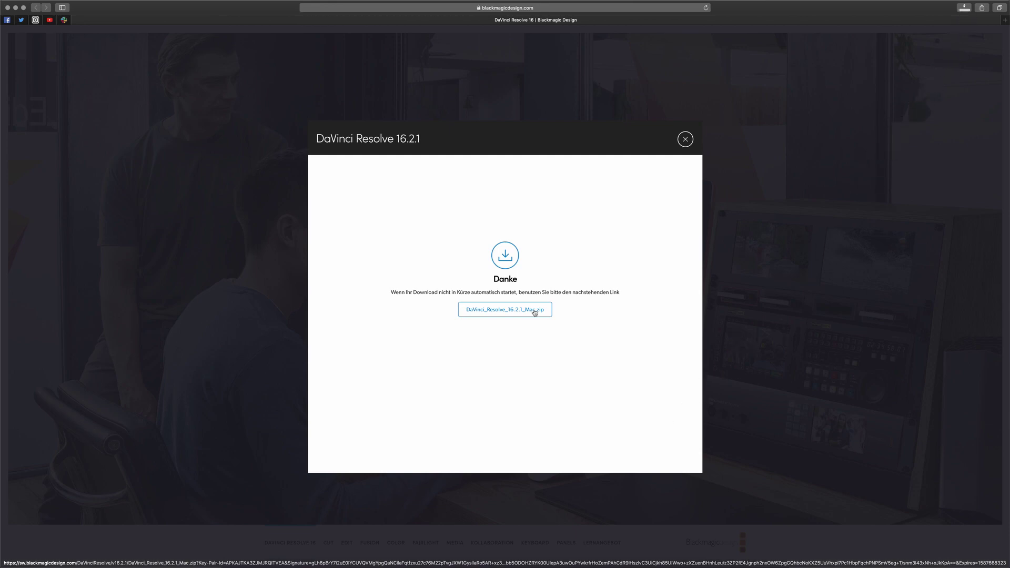
{"action": "left_click", "coordinate": [687, 139]}
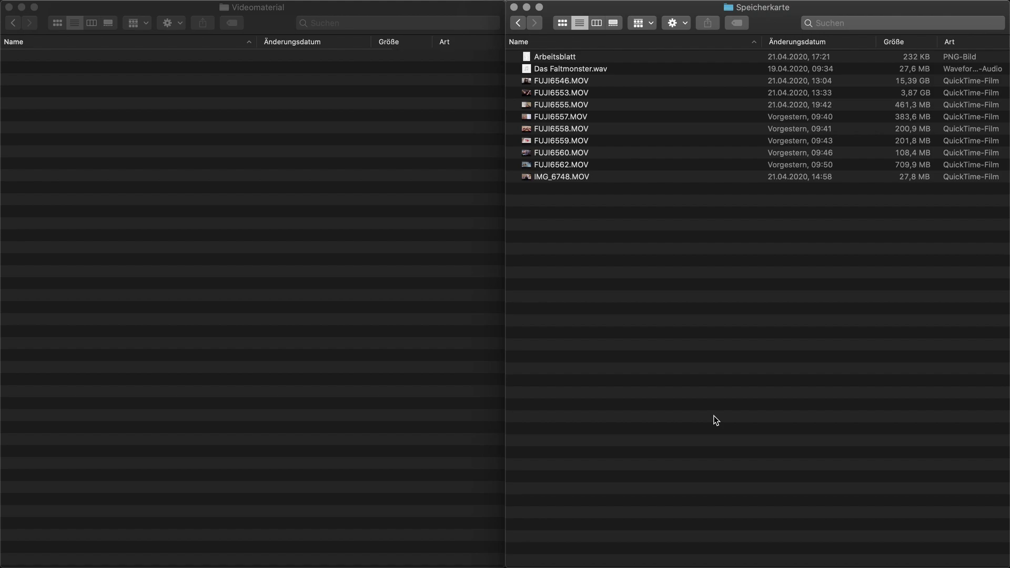
Step: Create a Rhythmussprache folder in Videomaterial and move all memory-card files into it
{"action": "right_click", "coordinate": [281, 206]}
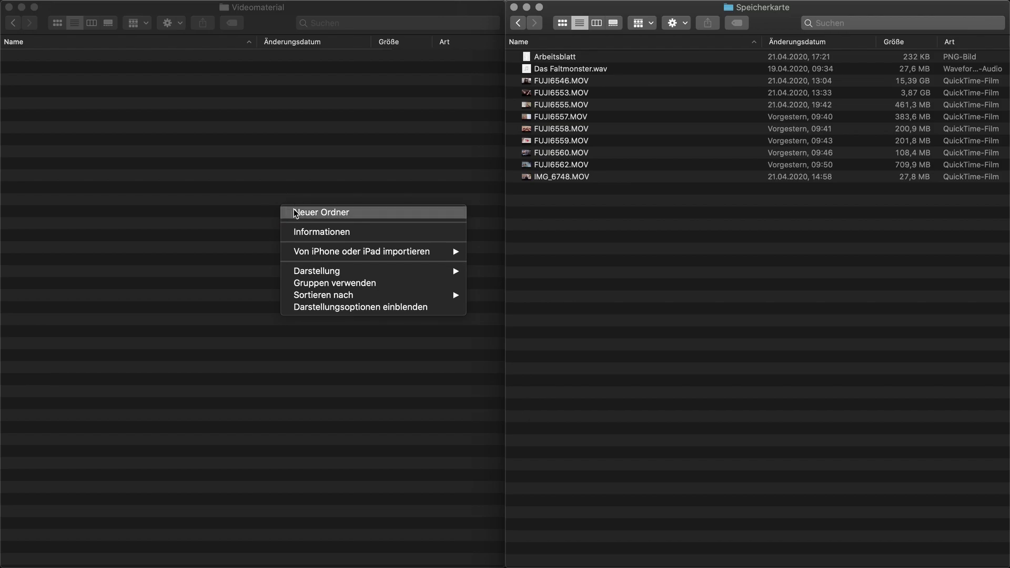
{"action": "left_click", "coordinate": [309, 213]}
{"action": "type", "text": "Rhythmussprache"}
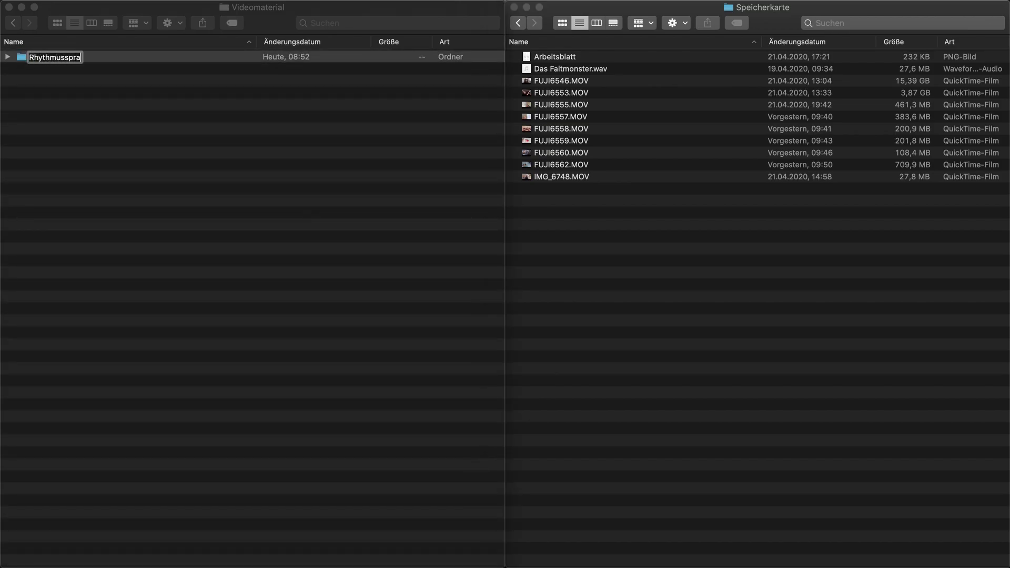
{"action": "left_click", "coordinate": [589, 255]}
{"action": "key", "text": "super+a"}
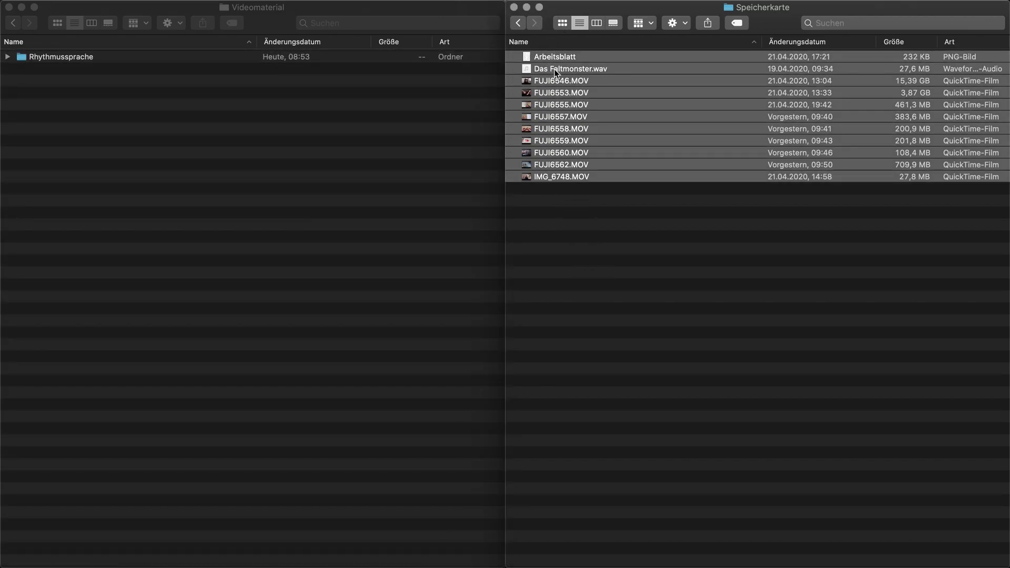
{"action": "left_click_drag", "start_coordinate": [544, 93], "coordinate": [42, 57]}
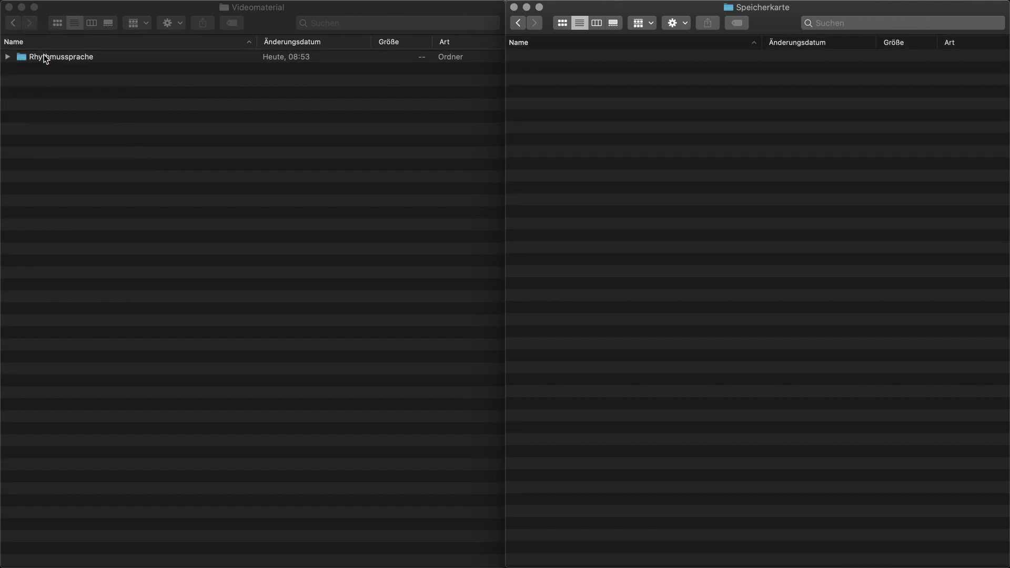
Step: Add a second folder named Export inside Videomaterial
{"action": "right_click", "coordinate": [165, 148]}
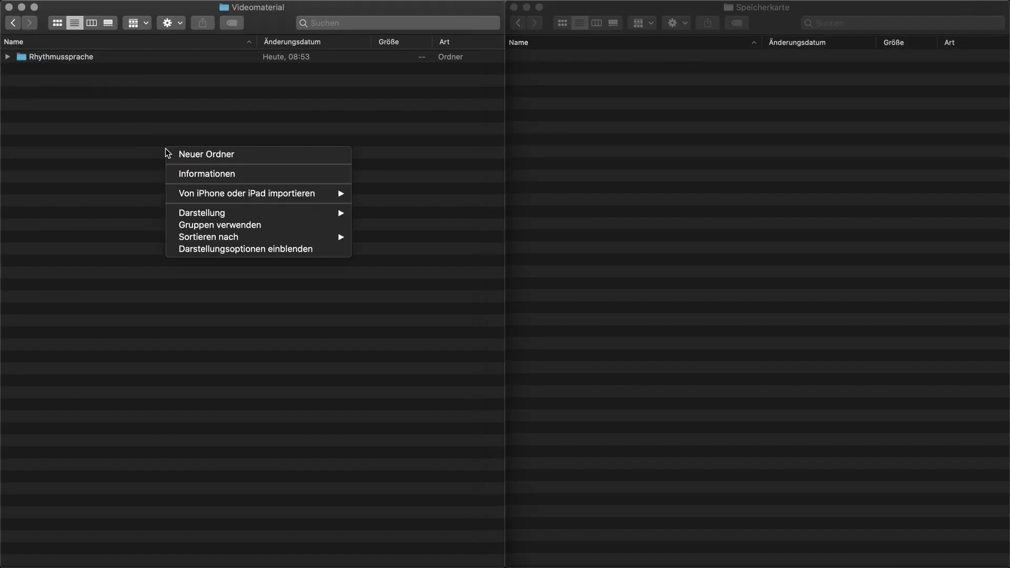
{"action": "left_click", "coordinate": [196, 158]}
{"action": "type", "text": "Export"}
{"action": "key", "text": "Return"}
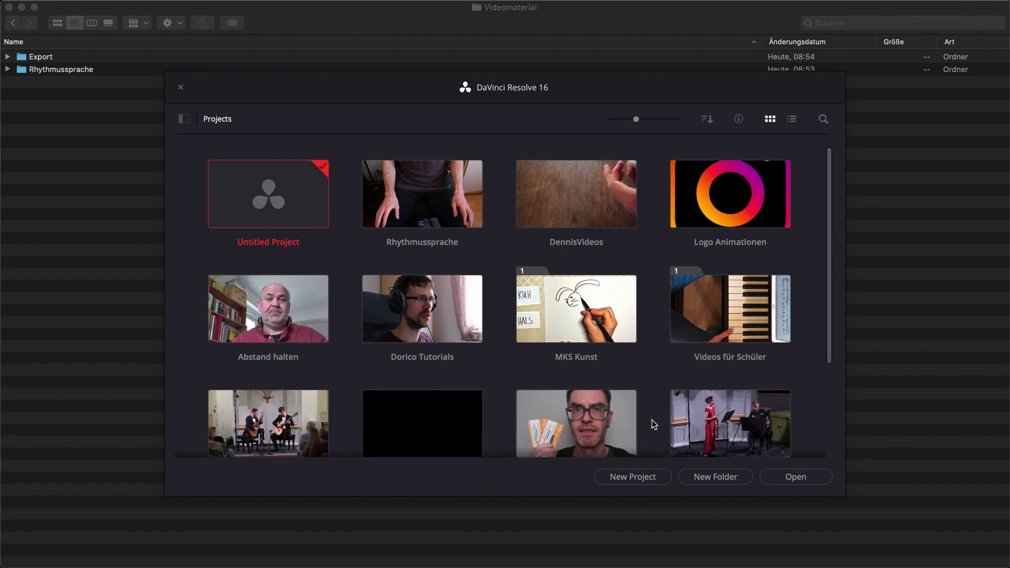
Step: Create and open a new project named 'Rhythmussprache Demo' from the Project Manager
{"action": "left_click", "coordinate": [650, 477]}
{"action": "type", "text": "Rhythmussprache Demo"}
{"action": "key", "text": "Return"}
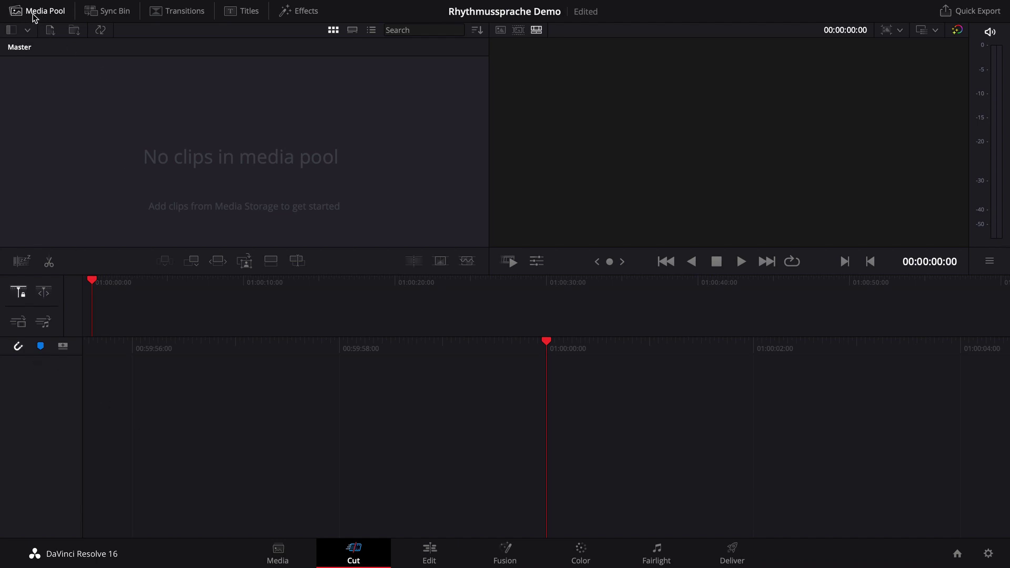
{"action": "left_click", "coordinate": [244, 12]}
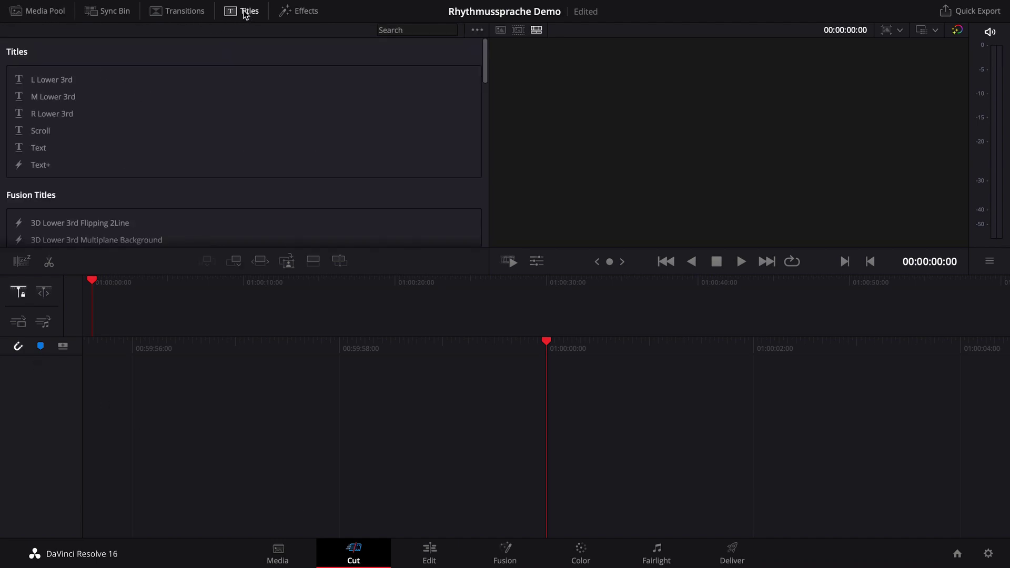
{"action": "left_click", "coordinate": [292, 14]}
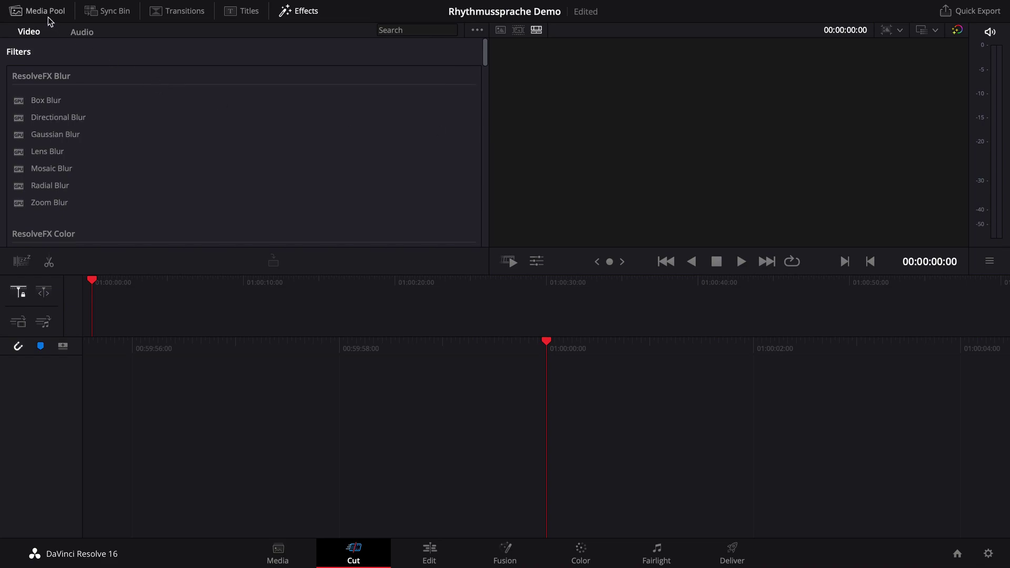
{"action": "left_click", "coordinate": [18, 13]}
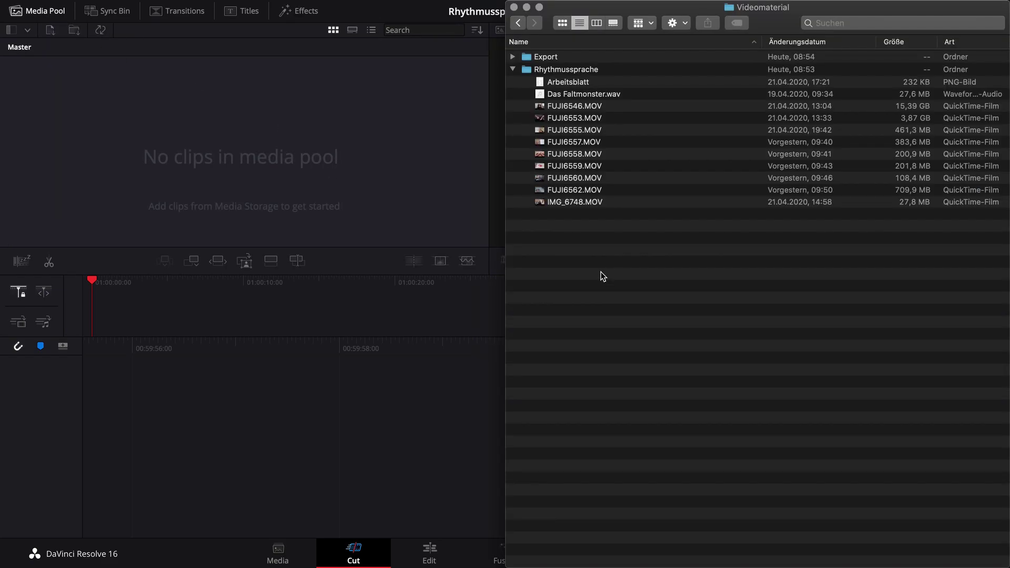
Step: Drag the Rhythmussprache clips, worksheet image and audio into the Media Pool and accept the frame-rate change
{"action": "mouse_move", "coordinate": [602, 275]}
{"action": "left_mouse_down"}
{"action": "mouse_move", "coordinate": [578, 84]}
{"action": "mouse_move", "coordinate": [317, 167]}
{"action": "left_mouse_up"}
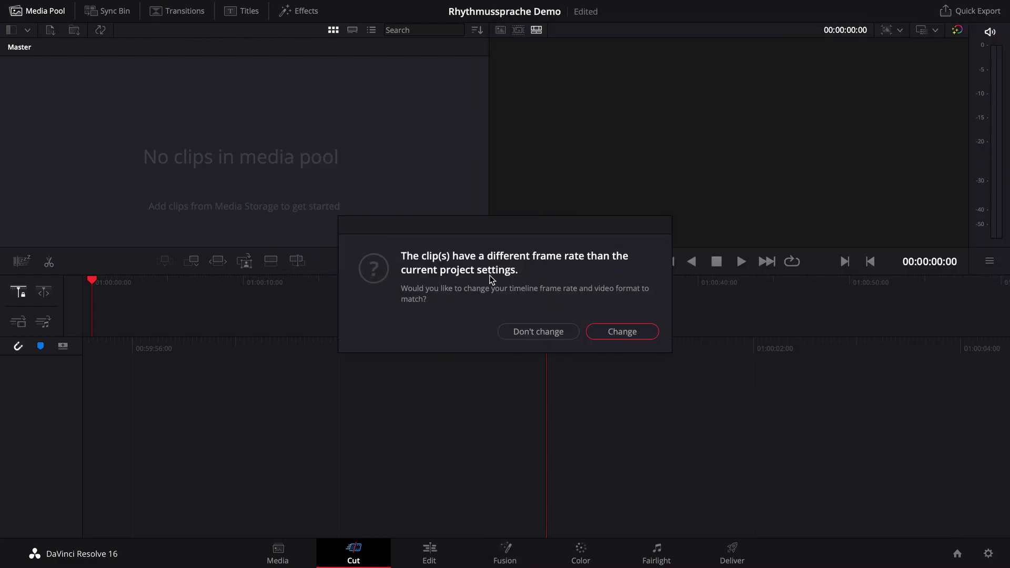
{"action": "left_click", "coordinate": [626, 332]}
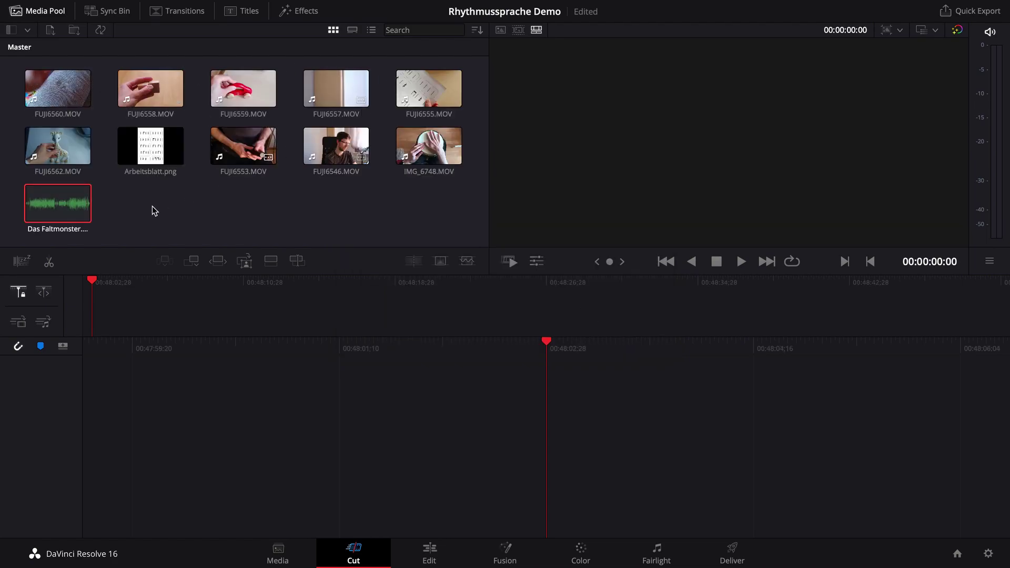
{"action": "right_click", "coordinate": [271, 214]}
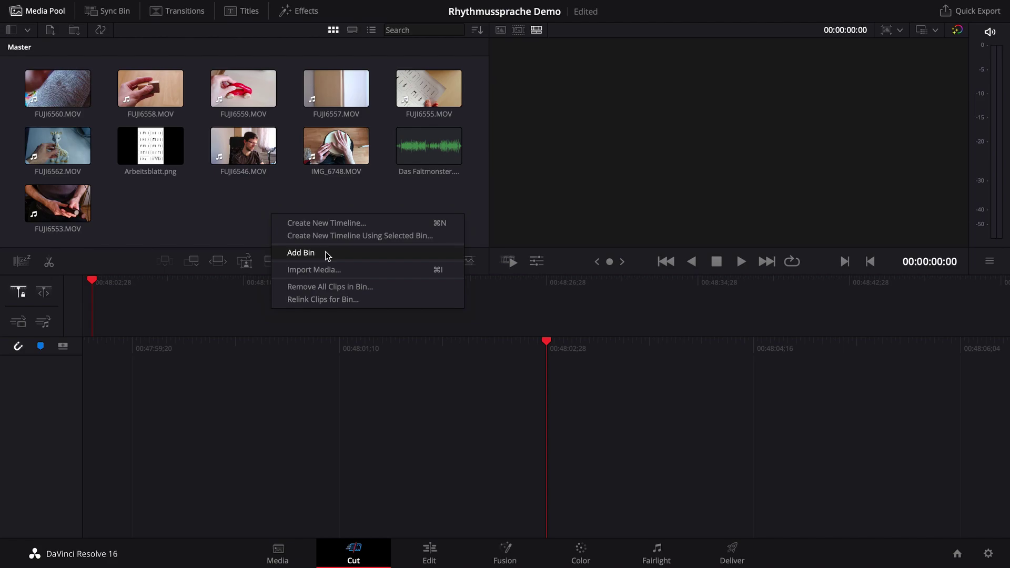
{"action": "left_click", "coordinate": [327, 254]}
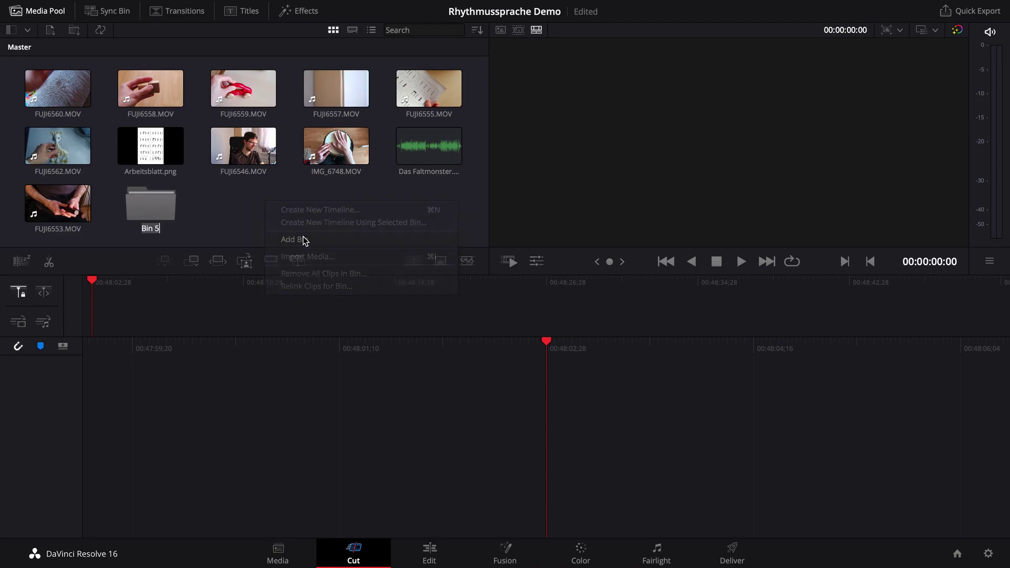
{"action": "type", "text": "Videos"}
{"action": "key", "text": "Return"}
{"action": "right_click", "coordinate": [253, 242]}
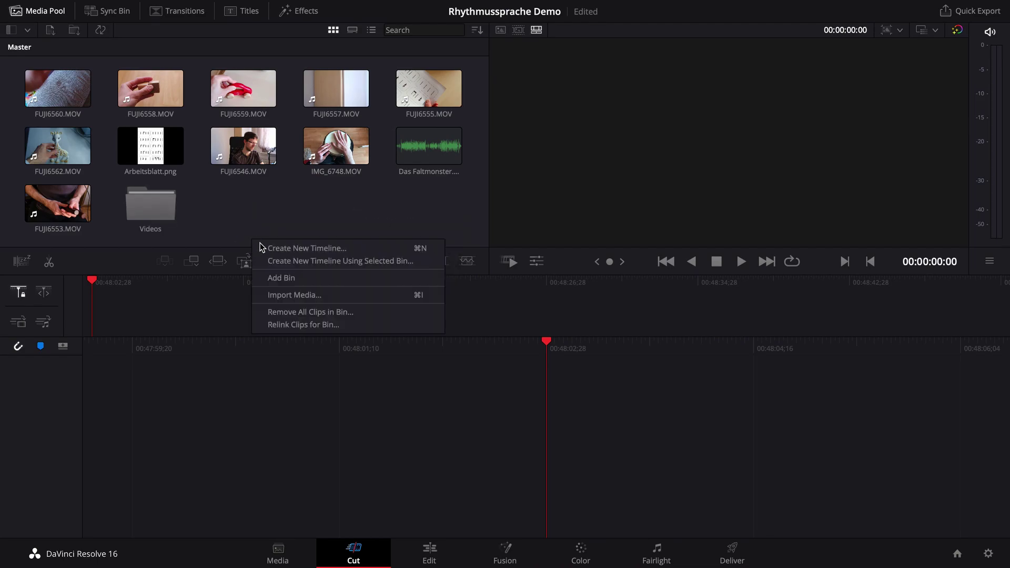
{"action": "left_click", "coordinate": [284, 278]}
{"action": "type", "text": "Audios"}
{"action": "key", "text": "Return"}
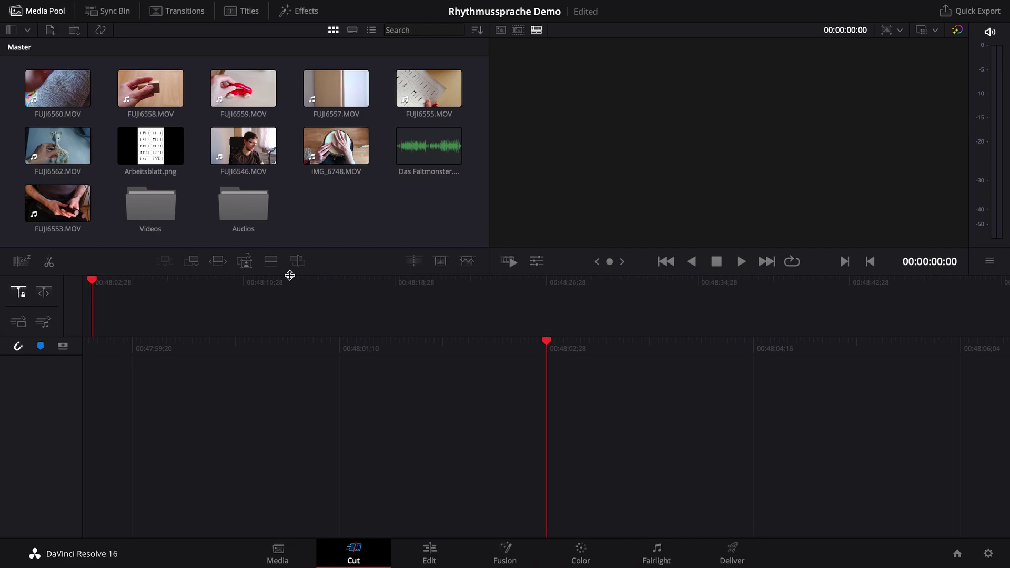
{"action": "right_click", "coordinate": [319, 206]}
{"action": "left_click", "coordinate": [348, 241]}
{"action": "type", "text": "A"}
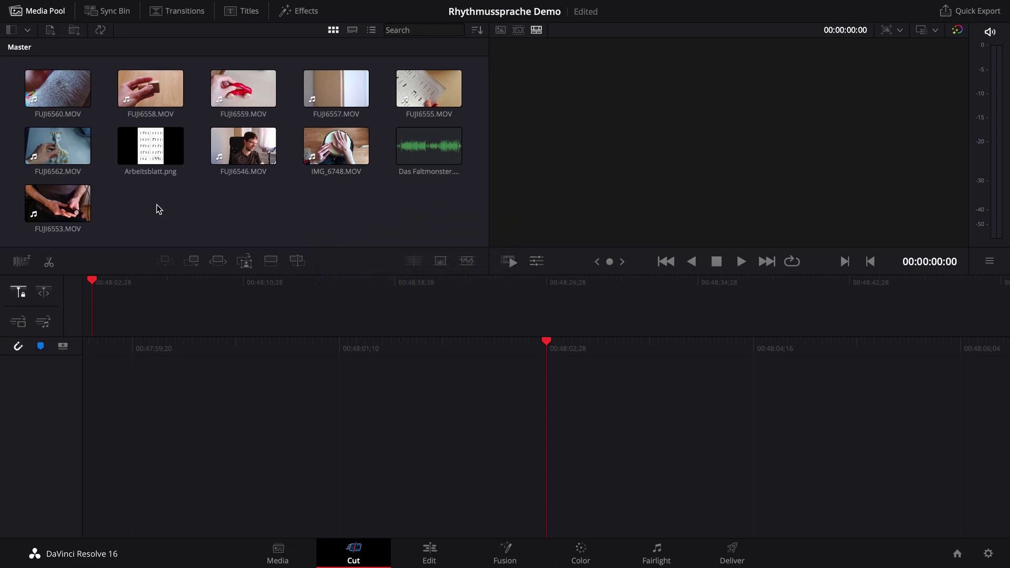
{"action": "right_click", "coordinate": [159, 208]}
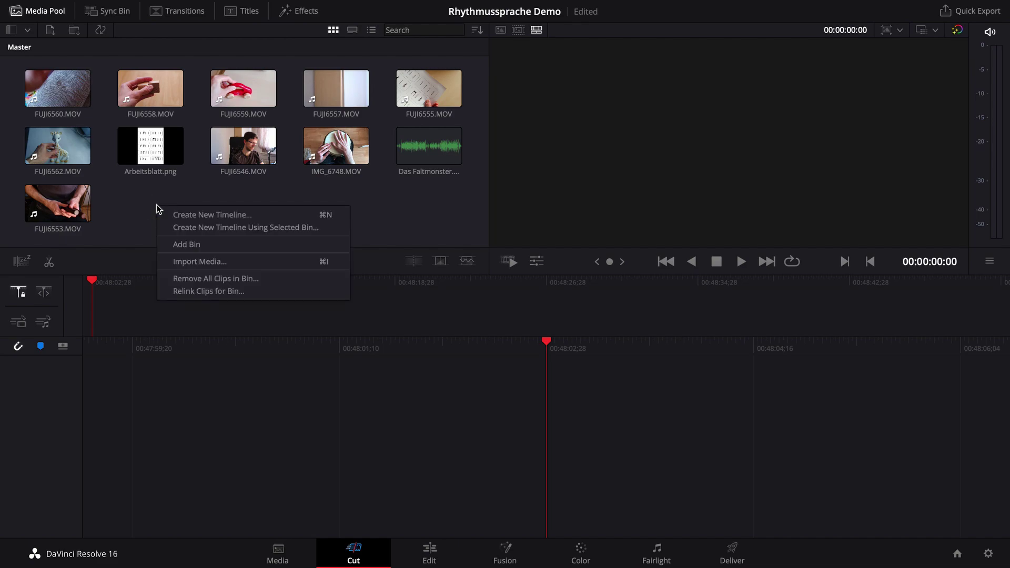
{"action": "left_click", "coordinate": [193, 243]}
{"action": "type", "text": "Einführung"}
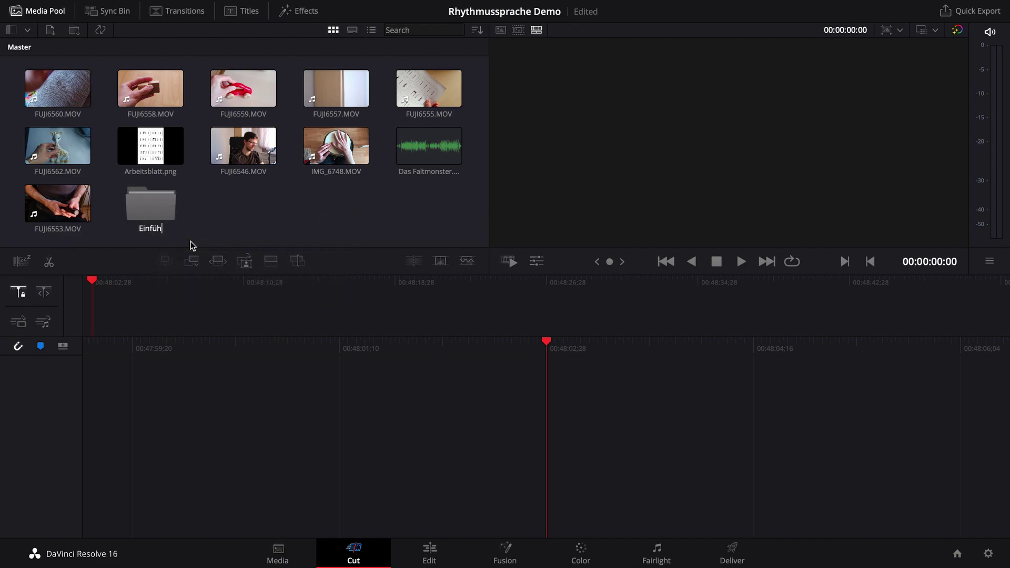
{"action": "key", "text": "Return"}
{"action": "key", "text": "Delete"}
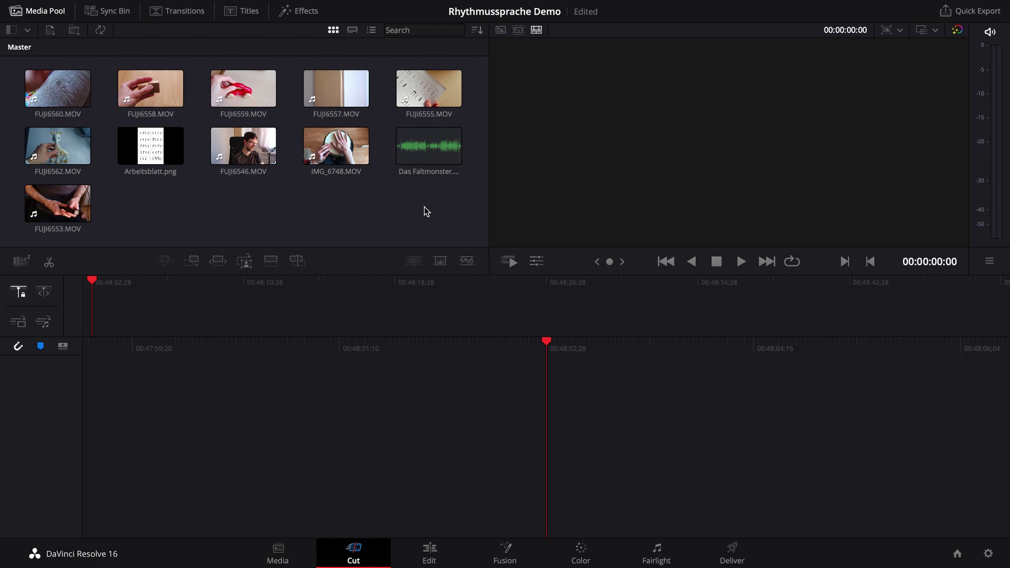
Step: Place FUJI6546.MOV on a new timeline and play it briefly
{"action": "left_click", "coordinate": [241, 152]}
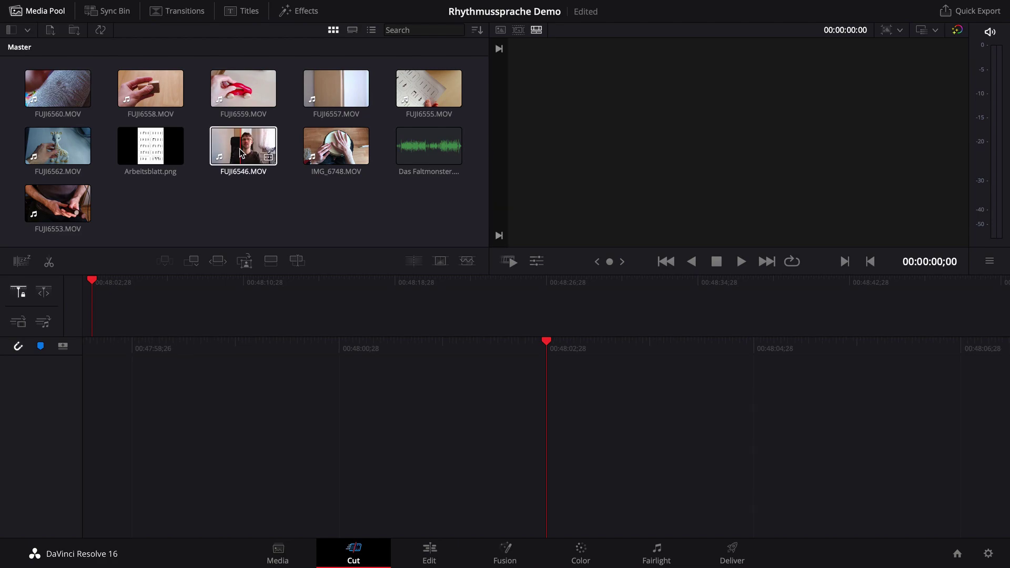
{"action": "left_click_drag", "start_coordinate": [241, 153], "coordinate": [564, 480]}
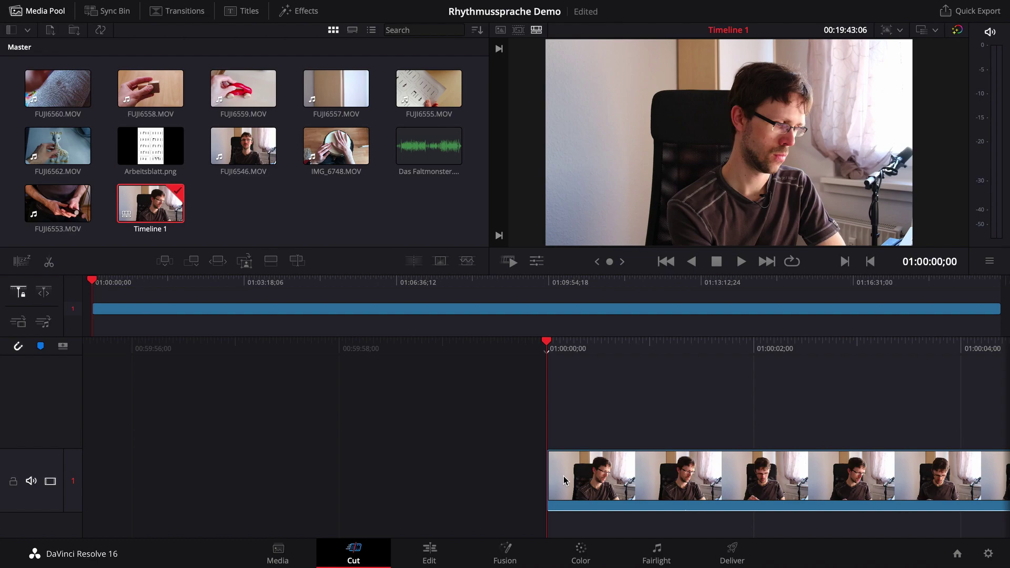
{"action": "right_click", "coordinate": [343, 207]}
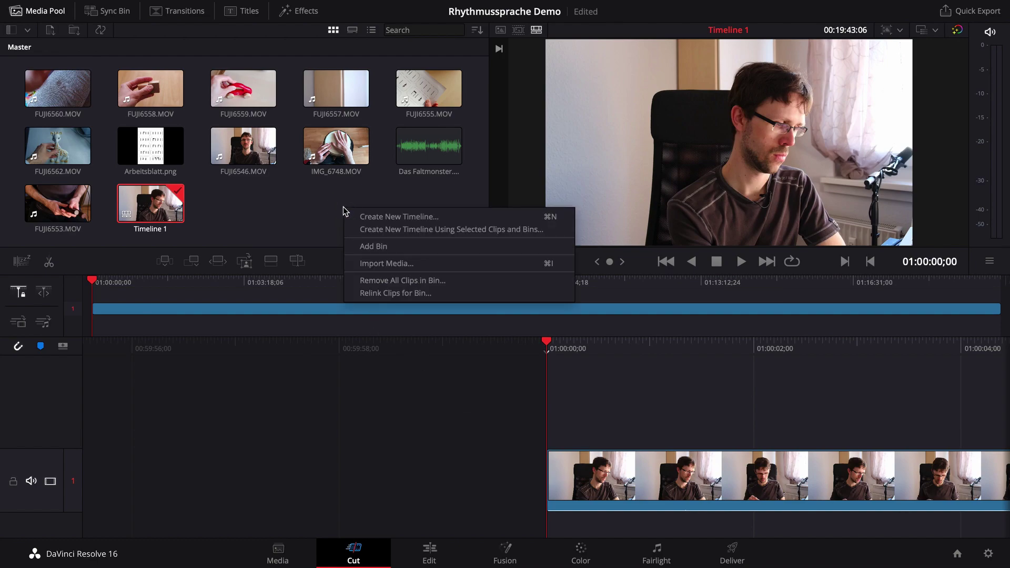
{"action": "left_click", "coordinate": [434, 218]}
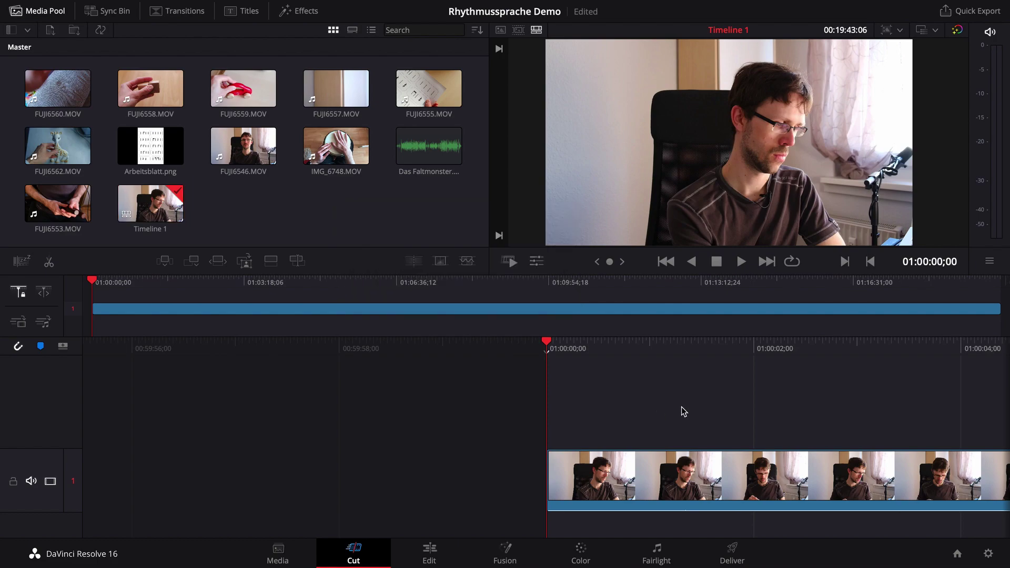
{"action": "key", "text": "space"}
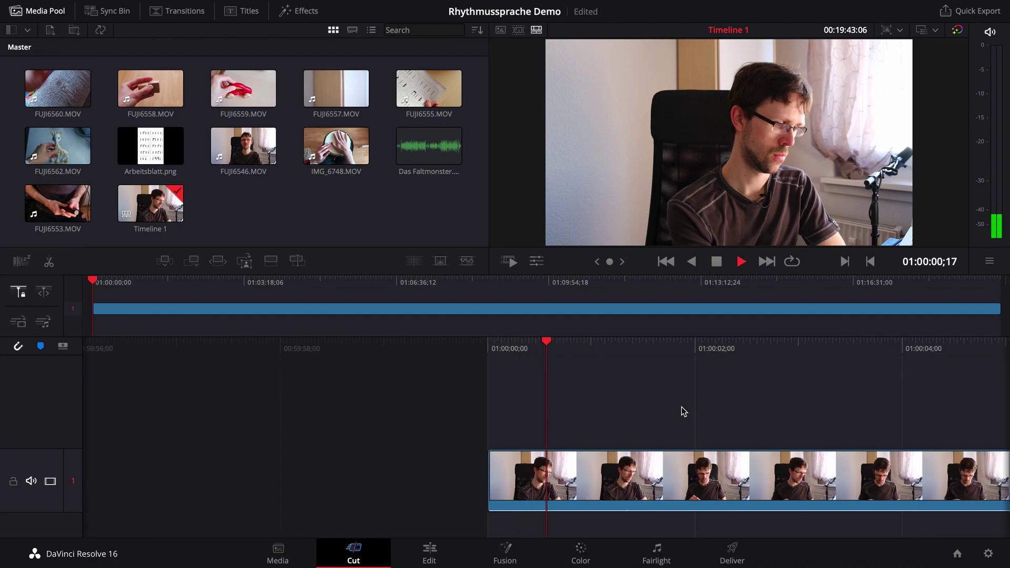
{"action": "key", "text": "space"}
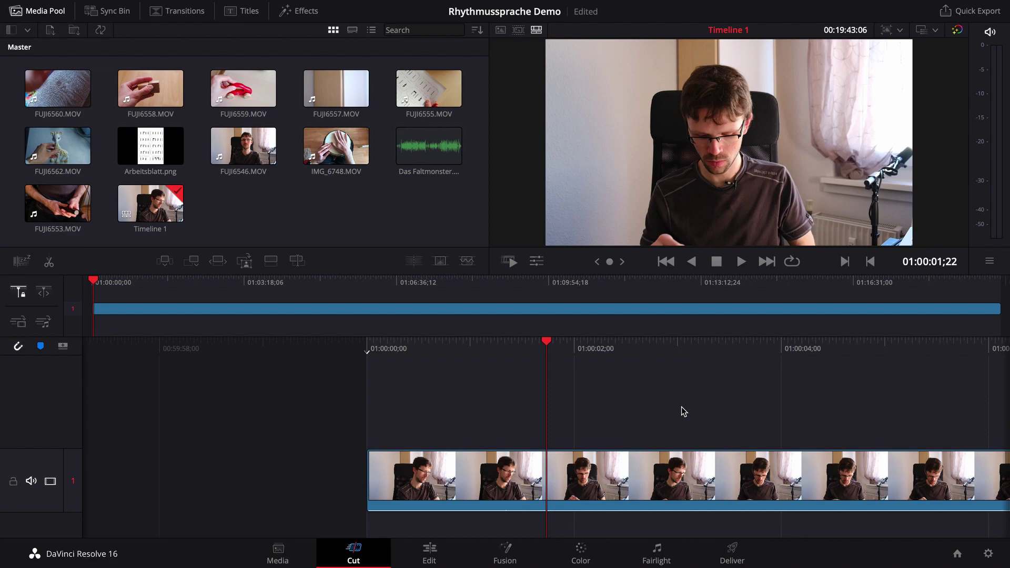
Step: Enable Playback > Stop and Go To Last Position and test it with several play/stop cycles
{"action": "left_click", "coordinate": [351, 6]}
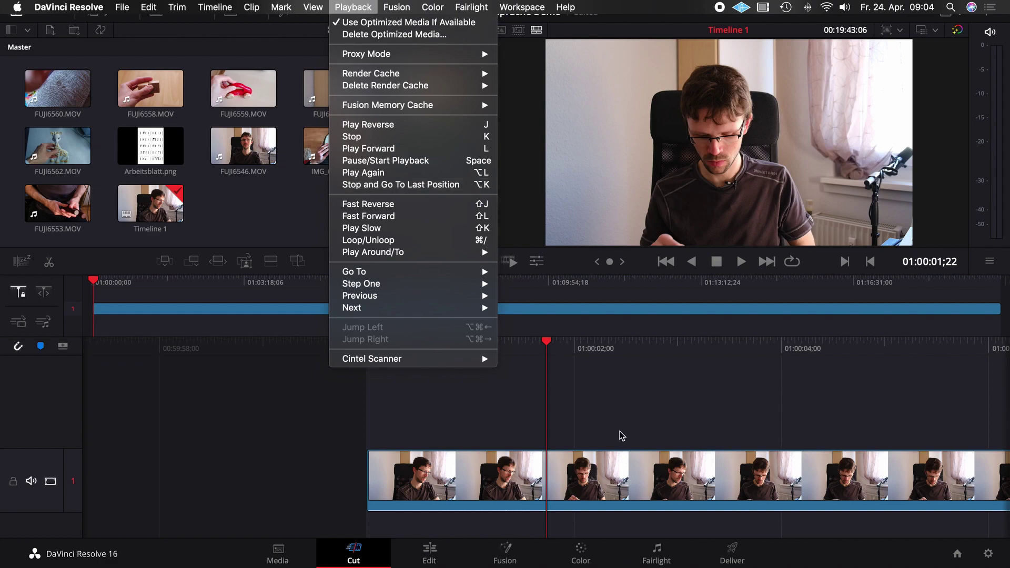
{"action": "left_click", "coordinate": [415, 190]}
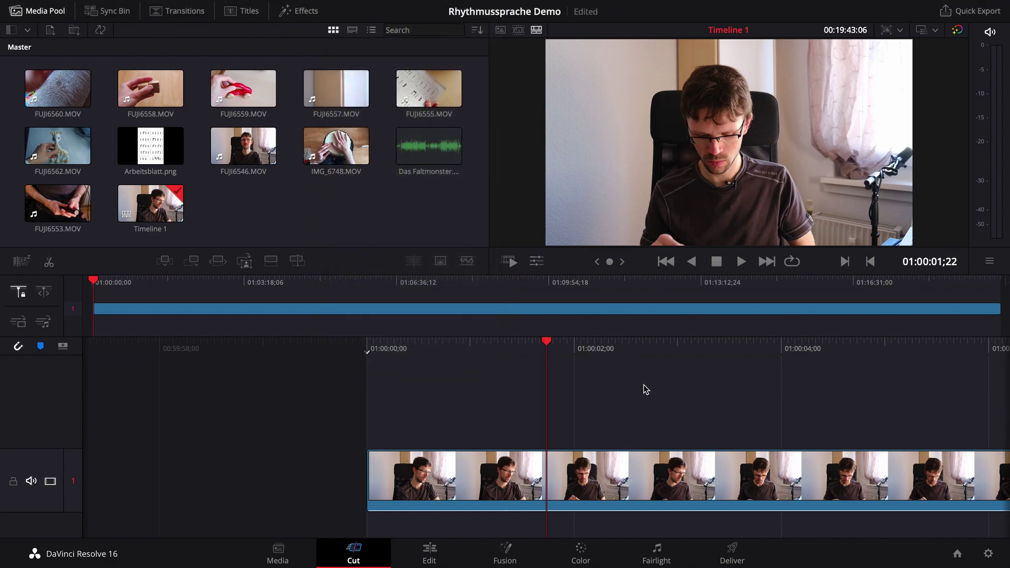
{"action": "key", "text": "space"}
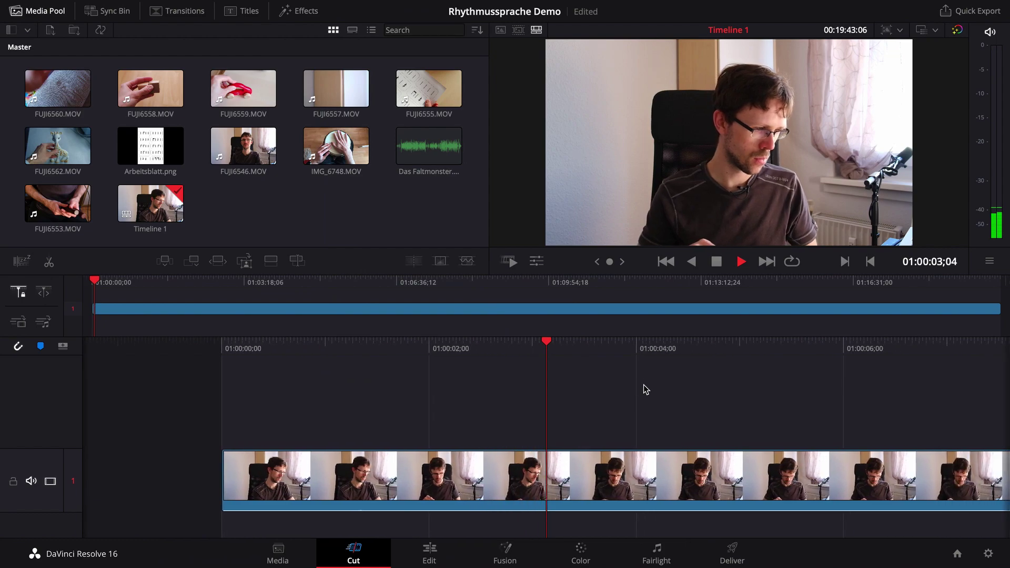
{"action": "key", "text": "space"}
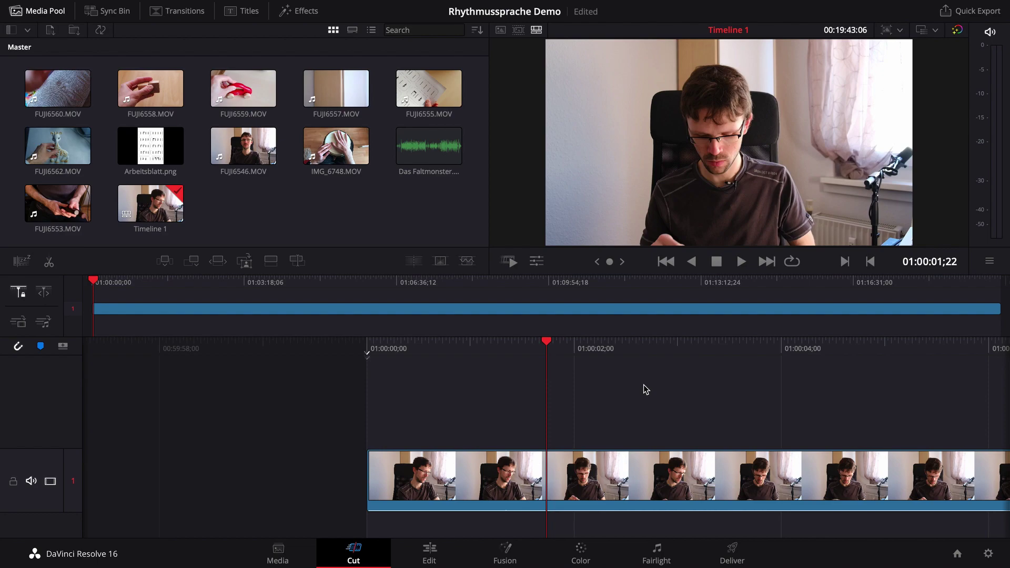
{"action": "key", "text": "space"}
{"action": "key", "text": "space"}
{"action": "key", "text": "space"}
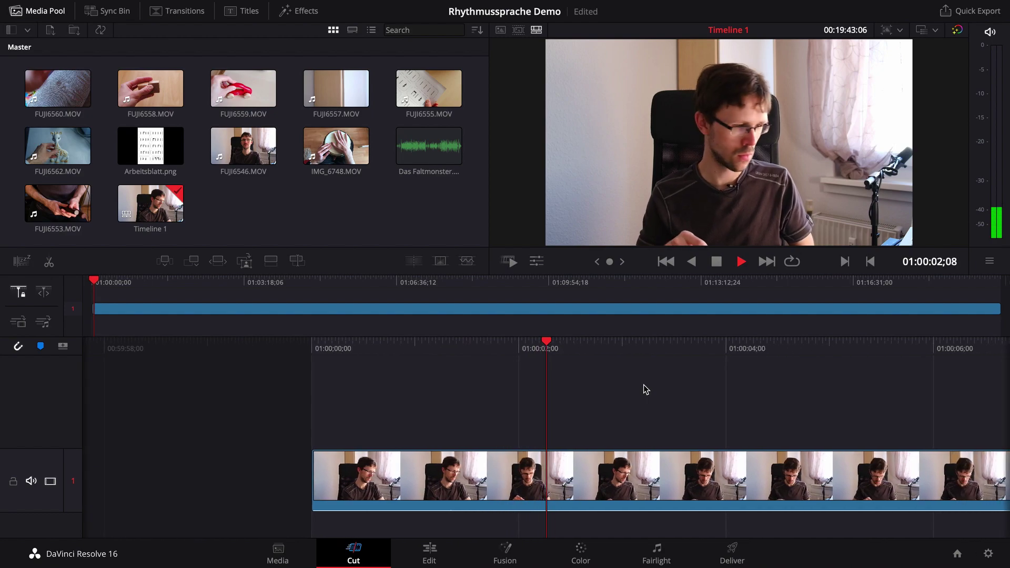
{"action": "key", "text": "space"}
{"action": "key", "text": "space"}
{"action": "key", "text": "space"}
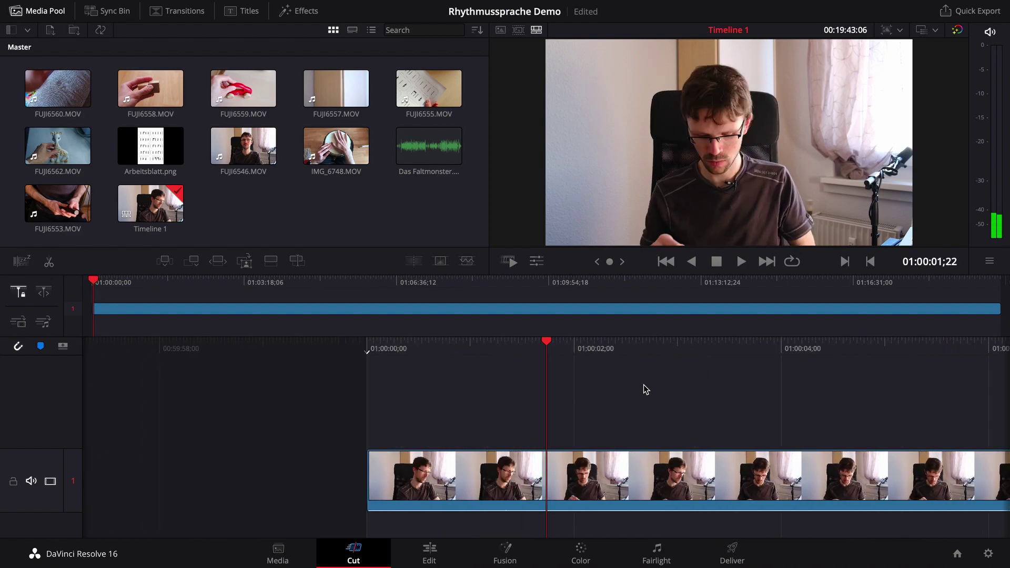
{"action": "key", "text": "space"}
{"action": "key", "text": "space"}
Step: Save the Rhythmussprache Demo project with Cmd+S
{"action": "mouse_move", "coordinate": [63, 2]}
{"action": "left_click", "coordinate": [122, 7]}
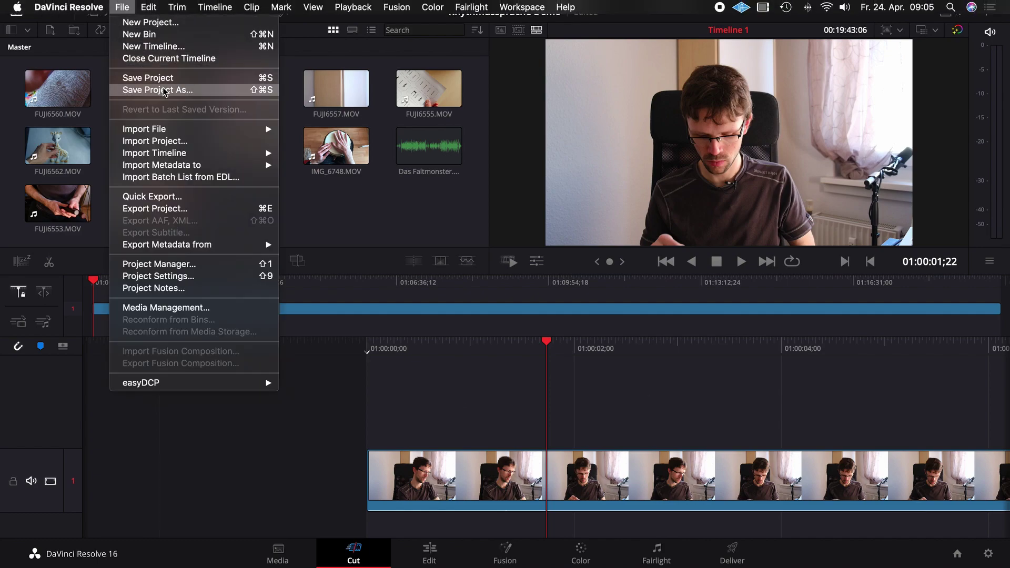
{"action": "left_click", "coordinate": [497, 369]}
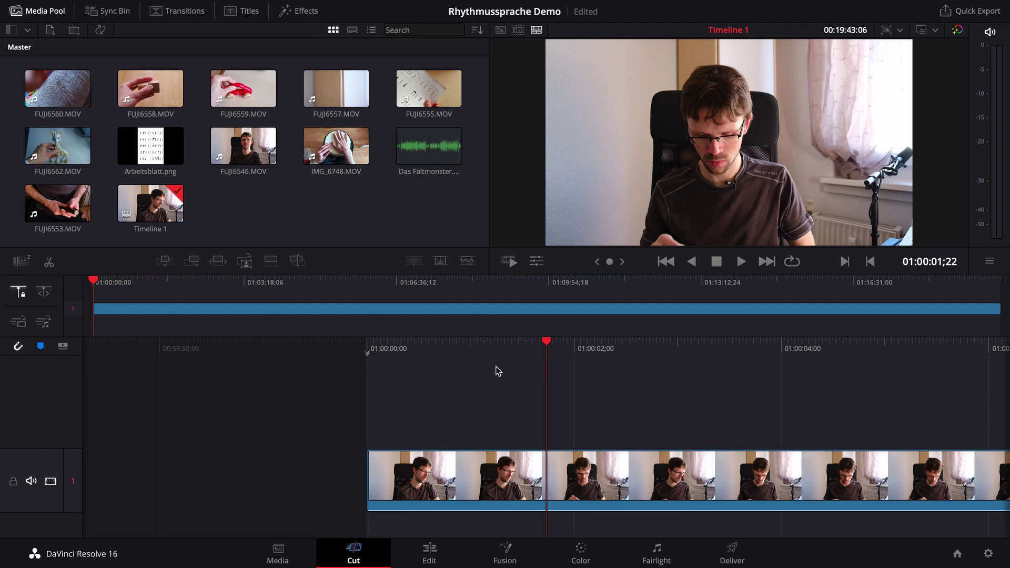
{"action": "key", "text": "super+s"}
Step: Trim the FUJI6546.MOV clip's start to the playhead and slip its footage, cutting the timeline to about 7:34
{"action": "key", "text": "Home"}
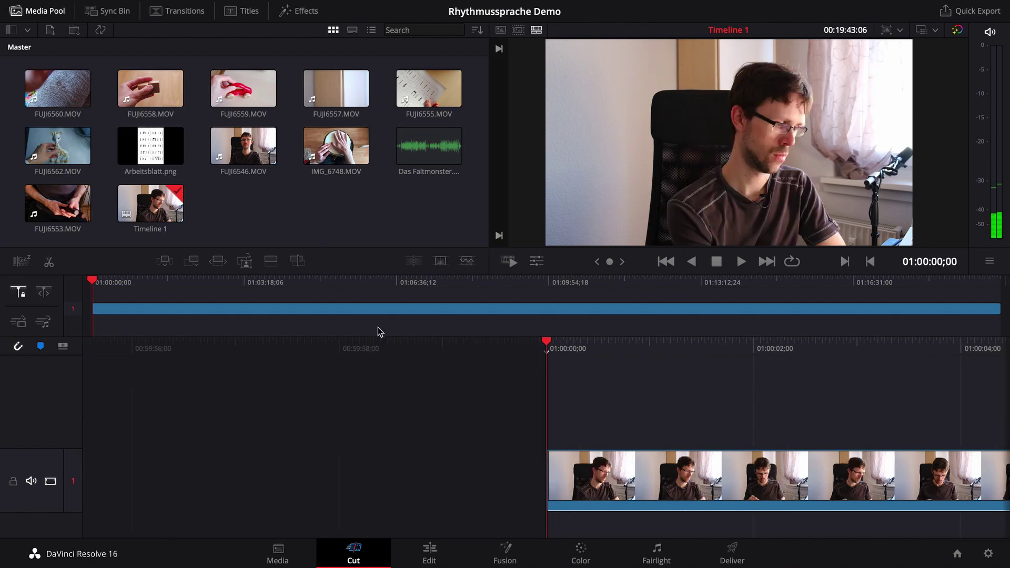
{"action": "mouse_move", "coordinate": [294, 283]}
{"action": "left_mouse_down"}
{"action": "mouse_move", "coordinate": [631, 291]}
{"action": "mouse_move", "coordinate": [299, 295]}
{"action": "left_mouse_up"}
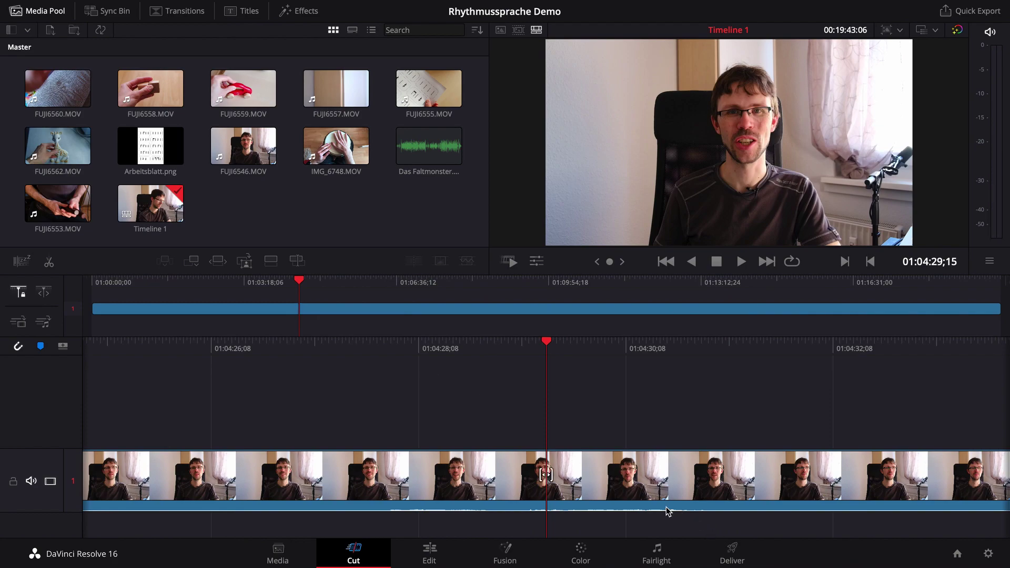
{"action": "left_click", "coordinate": [548, 466]}
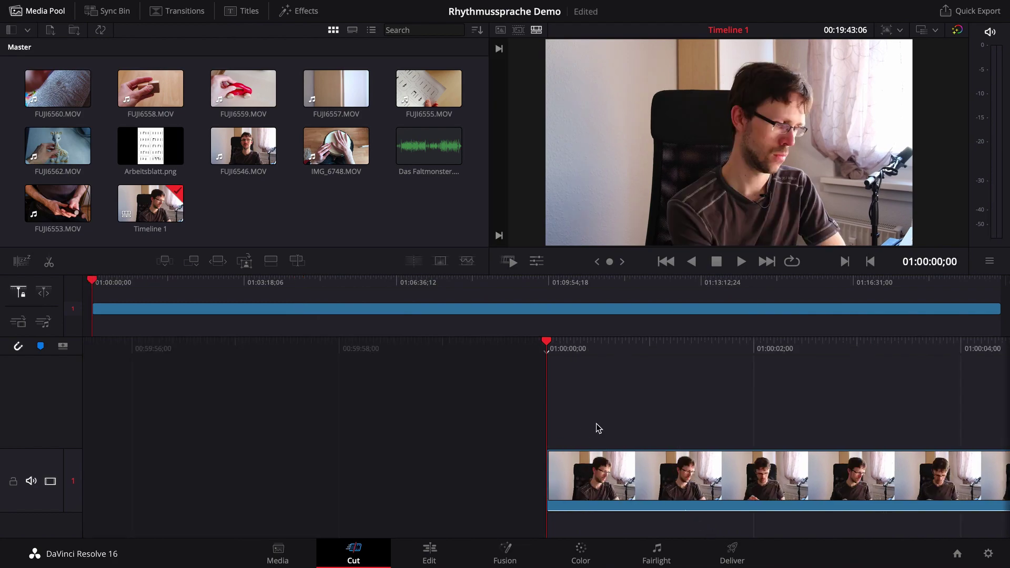
{"action": "mouse_move", "coordinate": [551, 477]}
{"action": "left_mouse_down"}
{"action": "mouse_move", "coordinate": [981, 480]}
{"action": "mouse_move", "coordinate": [83, 465]}
{"action": "left_mouse_up"}
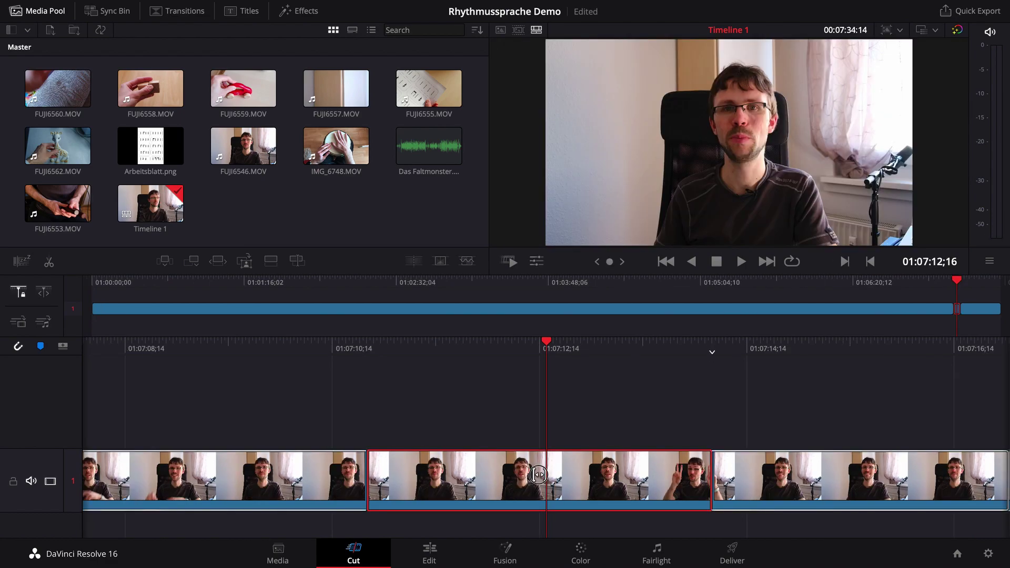
{"action": "mouse_move", "coordinate": [542, 476]}
{"action": "left_mouse_down"}
{"action": "mouse_move", "coordinate": [353, 470]}
{"action": "mouse_move", "coordinate": [571, 477]}
{"action": "mouse_move", "coordinate": [513, 477]}
{"action": "left_mouse_up"}
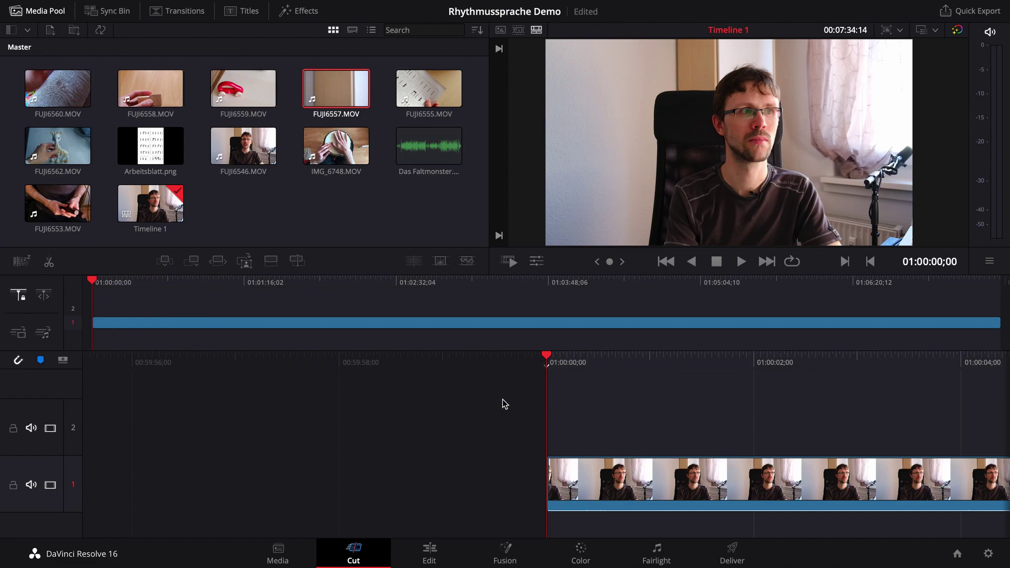
Step: Mark In/Out around the wooden-blocks section of FUJI6558.MOV and insert it at the timeline start
{"action": "left_click", "coordinate": [158, 84]}
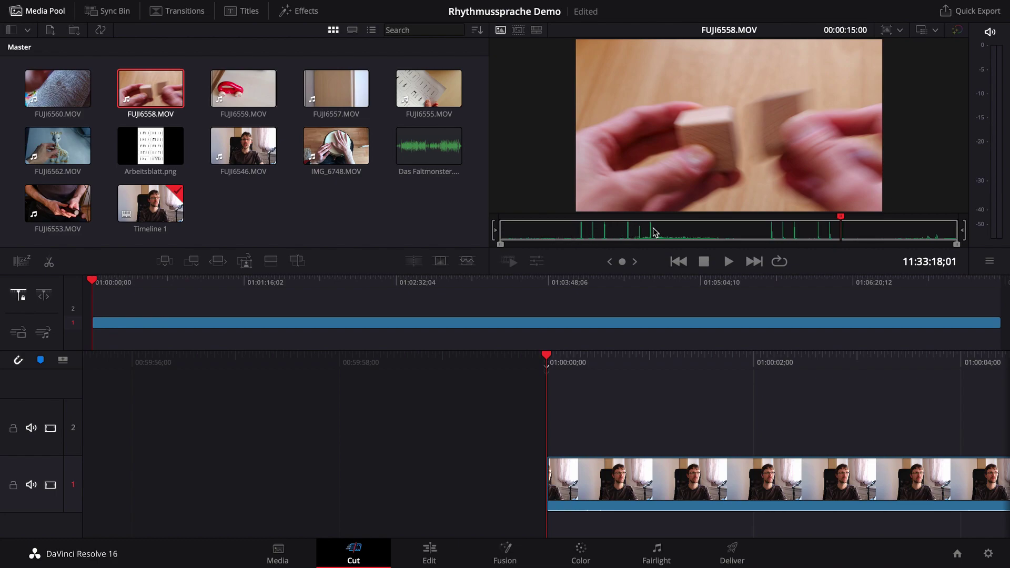
{"action": "key", "text": "End"}
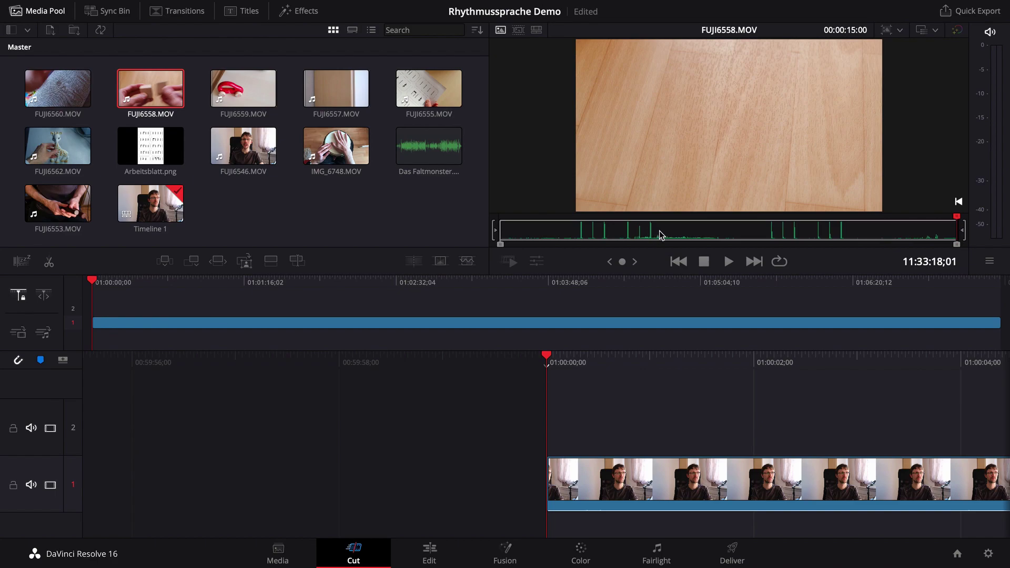
{"action": "mouse_move", "coordinate": [572, 231]}
{"action": "left_mouse_down"}
{"action": "mouse_move", "coordinate": [697, 239]}
{"action": "mouse_move", "coordinate": [578, 234]}
{"action": "left_mouse_up"}
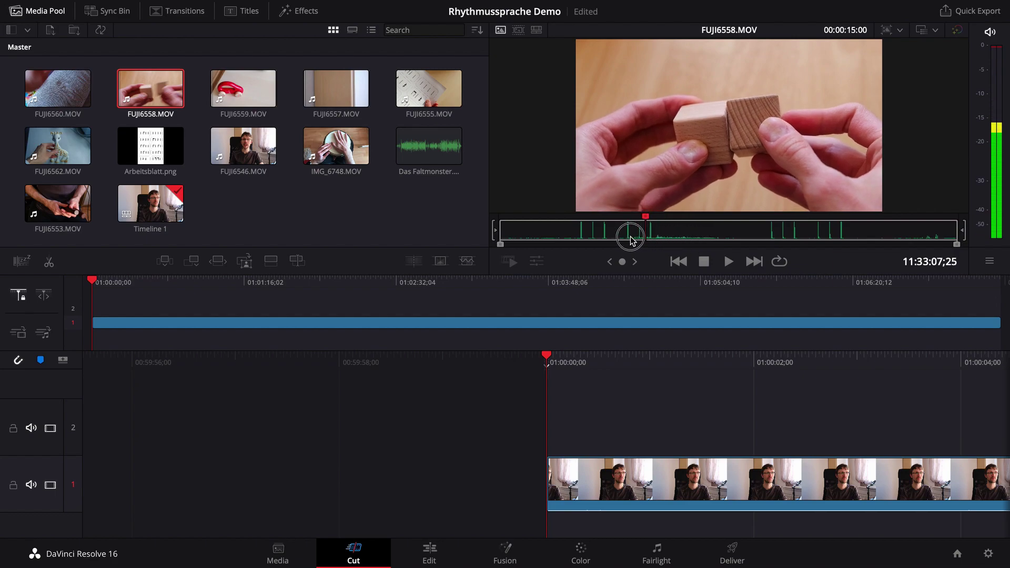
{"action": "key", "text": "i"}
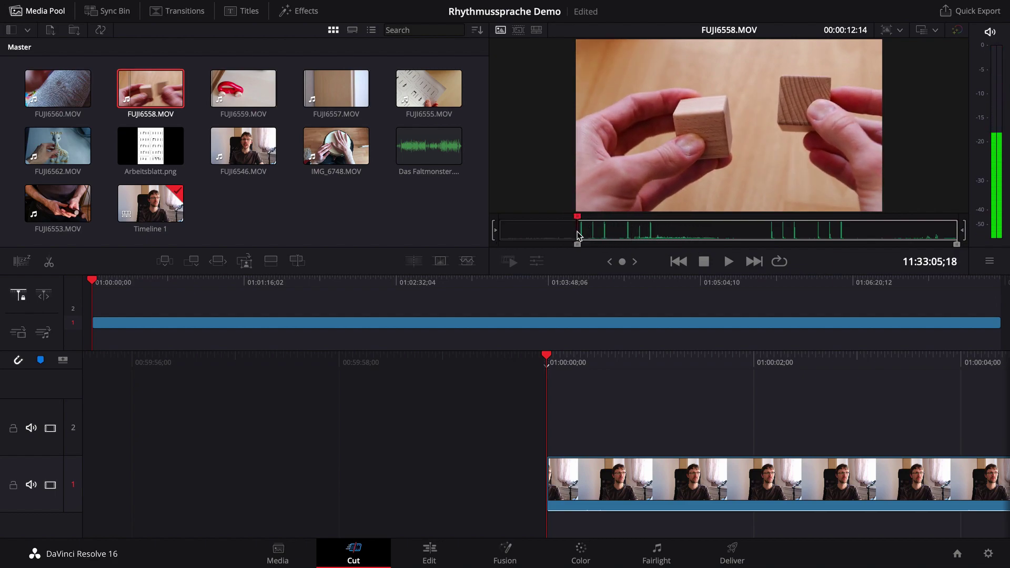
{"action": "left_click_drag", "start_coordinate": [602, 236], "coordinate": [655, 237]}
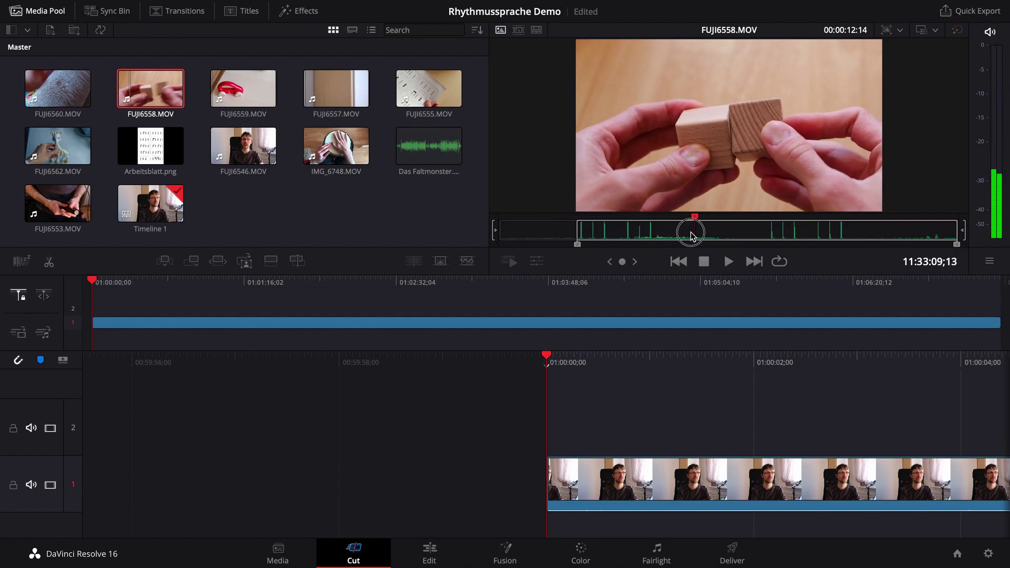
{"action": "key", "text": "o"}
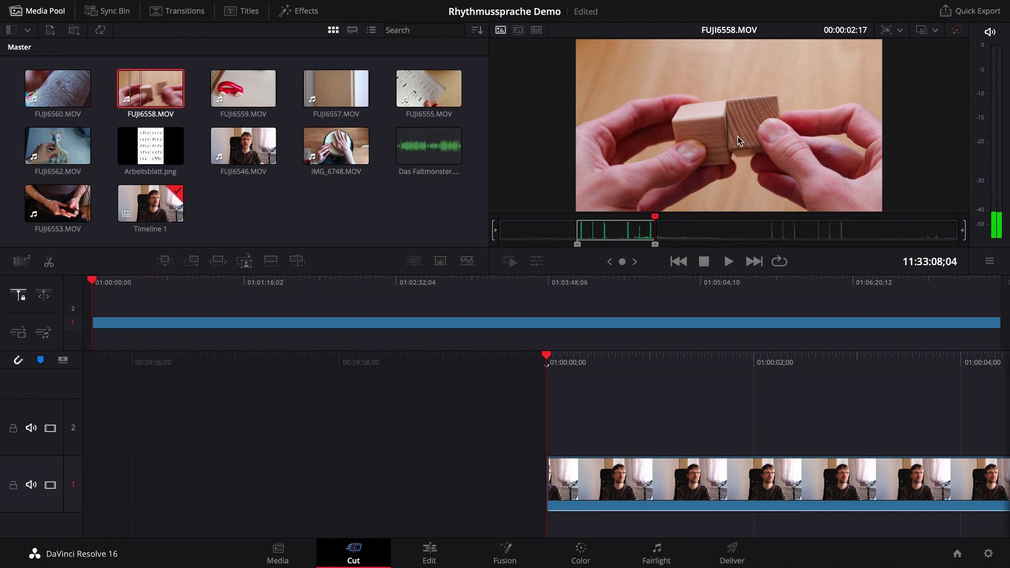
{"action": "left_click_drag", "start_coordinate": [738, 137], "coordinate": [546, 485]}
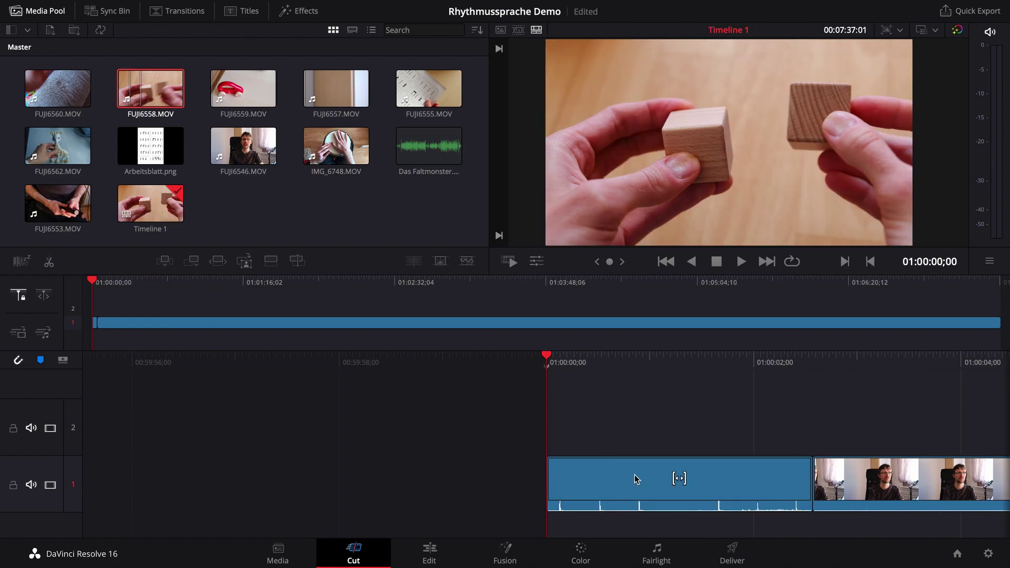
Step: Select both the FUJI6558.MOV and FUJI6546.MOV clips and delete them from the timeline
{"action": "left_click", "coordinate": [641, 479]}
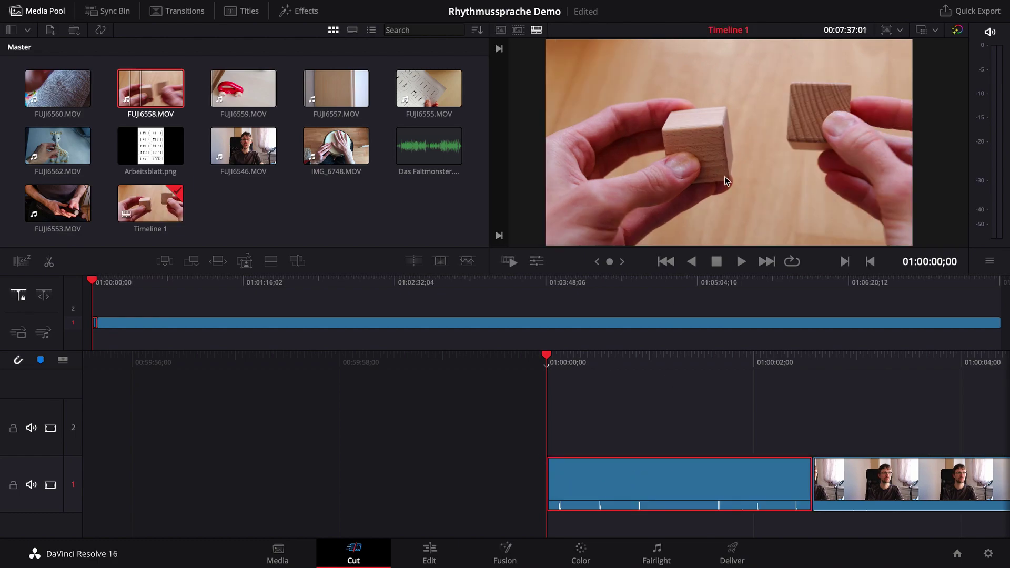
{"action": "left_click", "coordinate": [669, 407]}
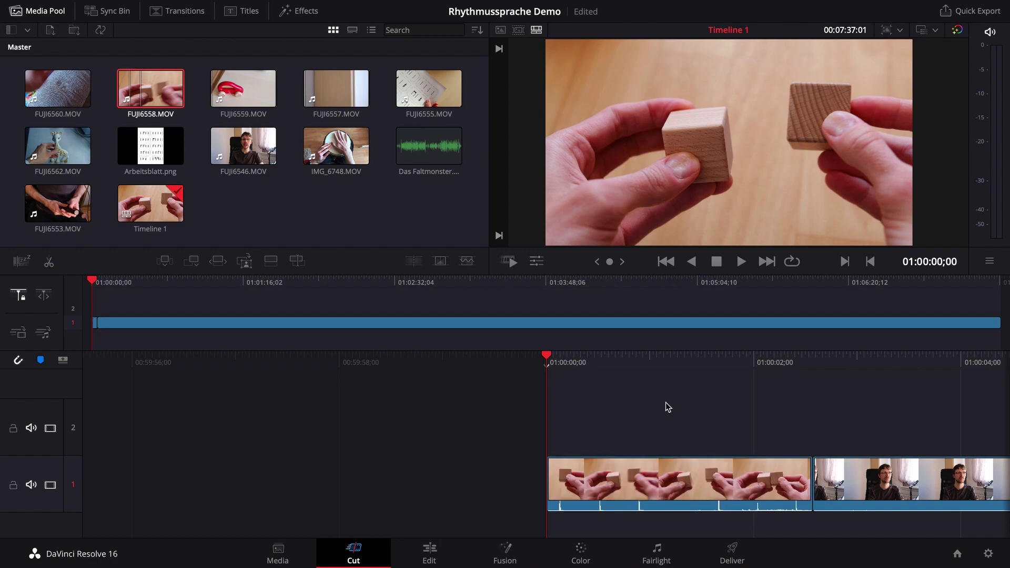
{"action": "left_click_drag", "start_coordinate": [653, 403], "coordinate": [884, 480]}
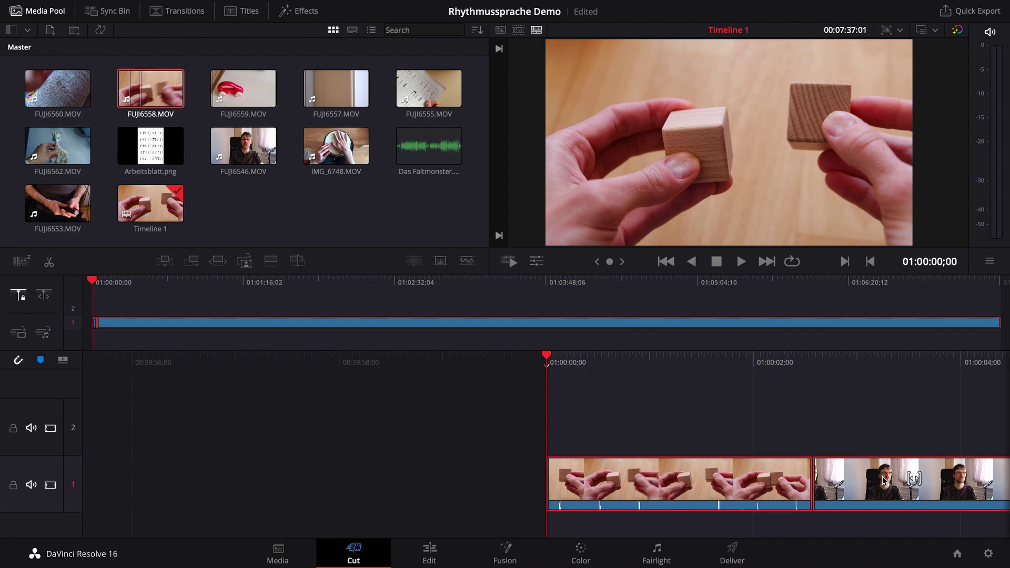
{"action": "key", "text": "Delete"}
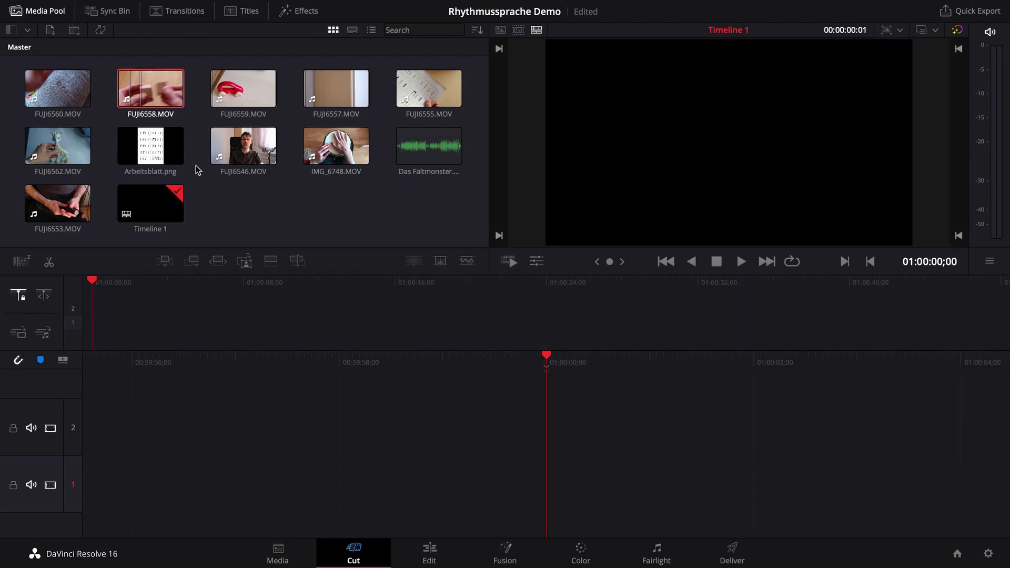
Step: Mark a new short blocks section in FUJI6558.MOV and append it to the timeline with F9
{"action": "left_click", "coordinate": [150, 88]}
{"action": "left_click", "coordinate": [770, 239]}
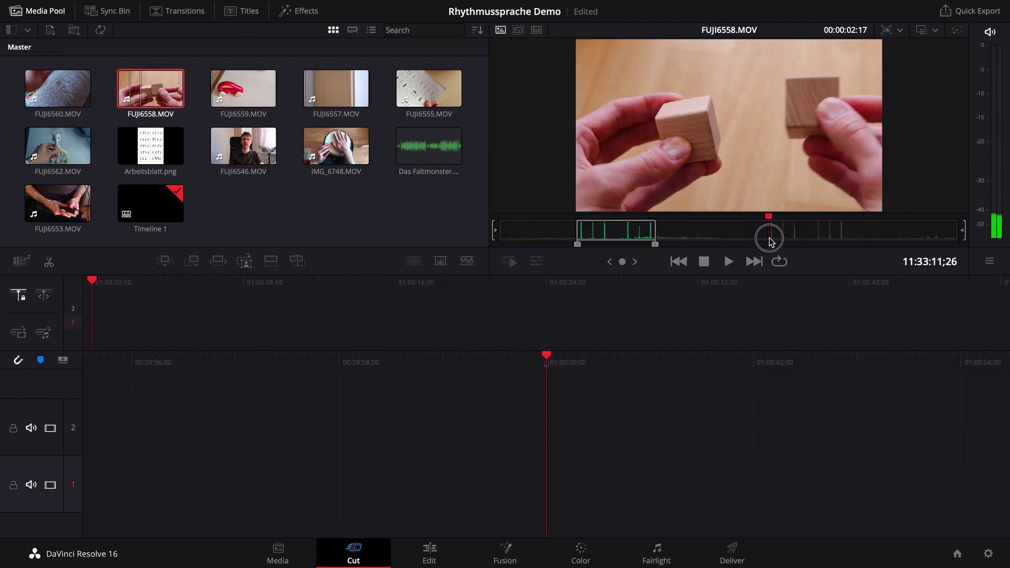
{"action": "key", "text": "i"}
{"action": "left_click", "coordinate": [780, 240]}
{"action": "key", "text": "o"}
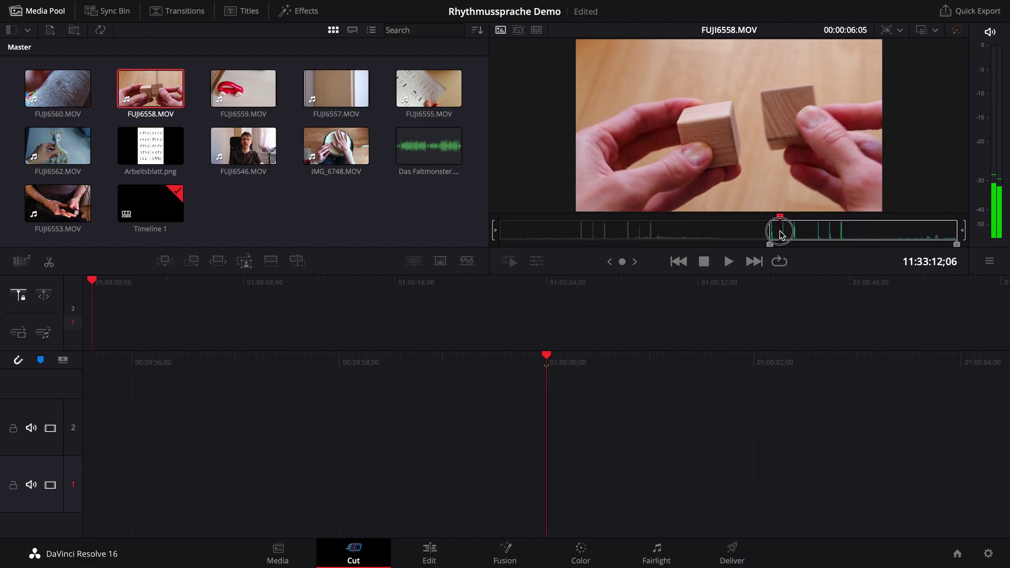
{"action": "key", "text": "F9"}
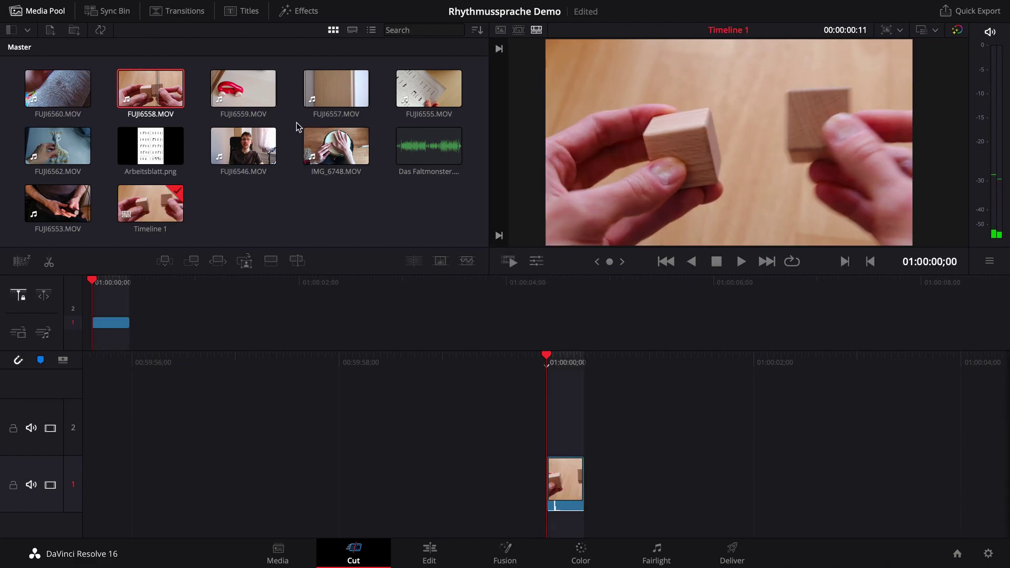
Step: Mark a red-car range in FUJI6559.MOV and append it after the first clip
{"action": "left_click", "coordinate": [243, 89]}
{"action": "left_click", "coordinate": [787, 229]}
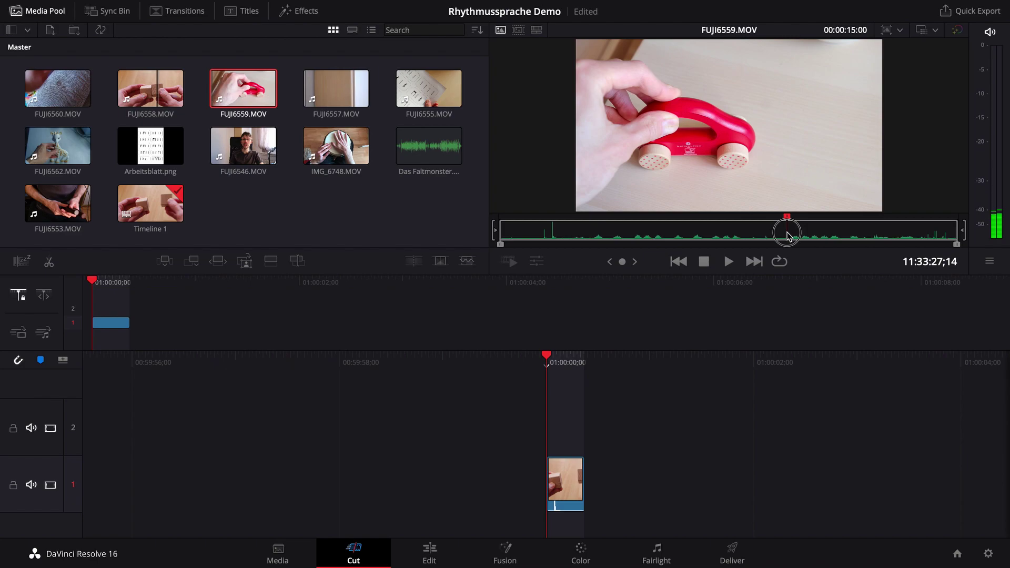
{"action": "key", "text": "i"}
{"action": "left_click", "coordinate": [841, 229]}
{"action": "left_click_drag", "start_coordinate": [842, 230], "coordinate": [830, 227]}
{"action": "key", "text": "o"}
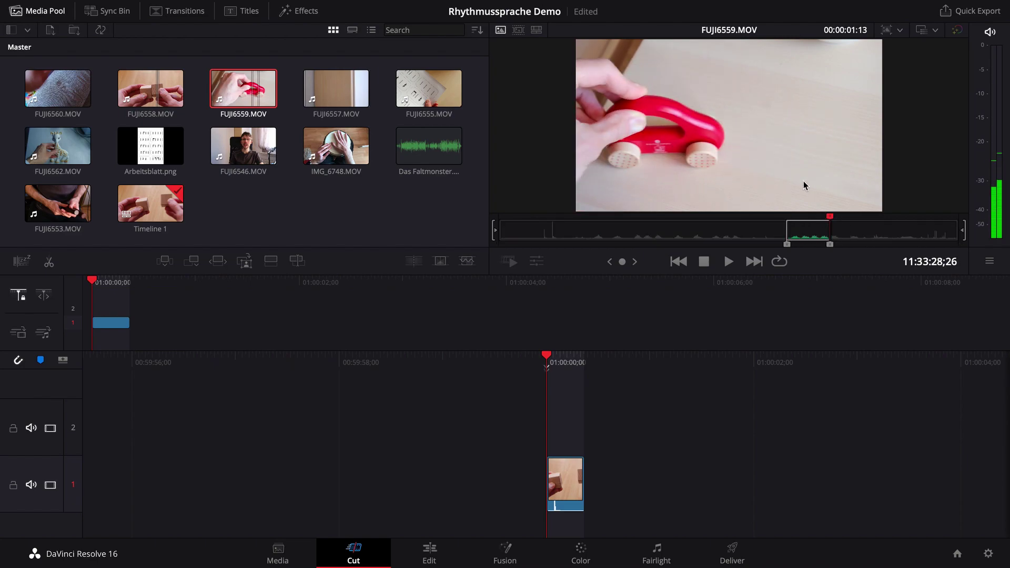
{"action": "left_click_drag", "start_coordinate": [803, 188], "coordinate": [668, 435]}
Step: Mark a knocking range in FUJI6557.MOV and append it after the red-car clip
{"action": "left_click", "coordinate": [336, 88]}
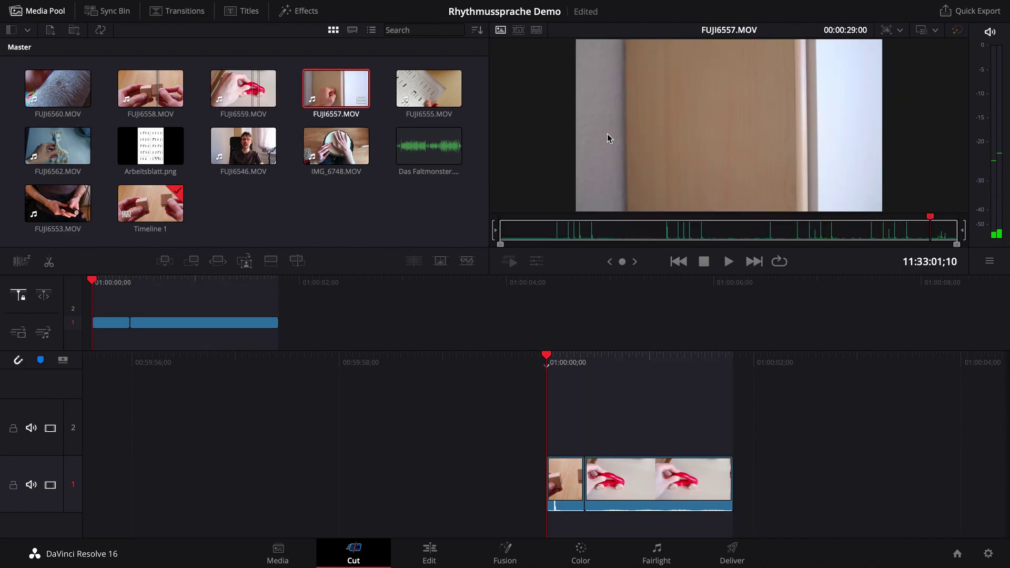
{"action": "left_click", "coordinate": [663, 230]}
{"action": "key", "text": "i"}
{"action": "left_click_drag", "start_coordinate": [663, 230], "coordinate": [675, 230]}
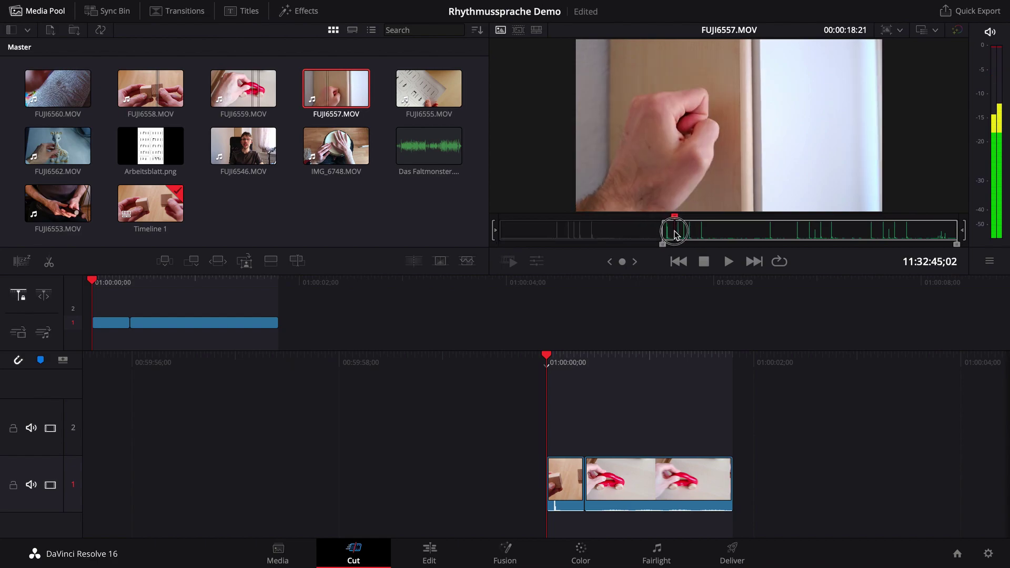
{"action": "key", "text": "o"}
{"action": "left_click_drag", "start_coordinate": [729, 127], "coordinate": [769, 499]}
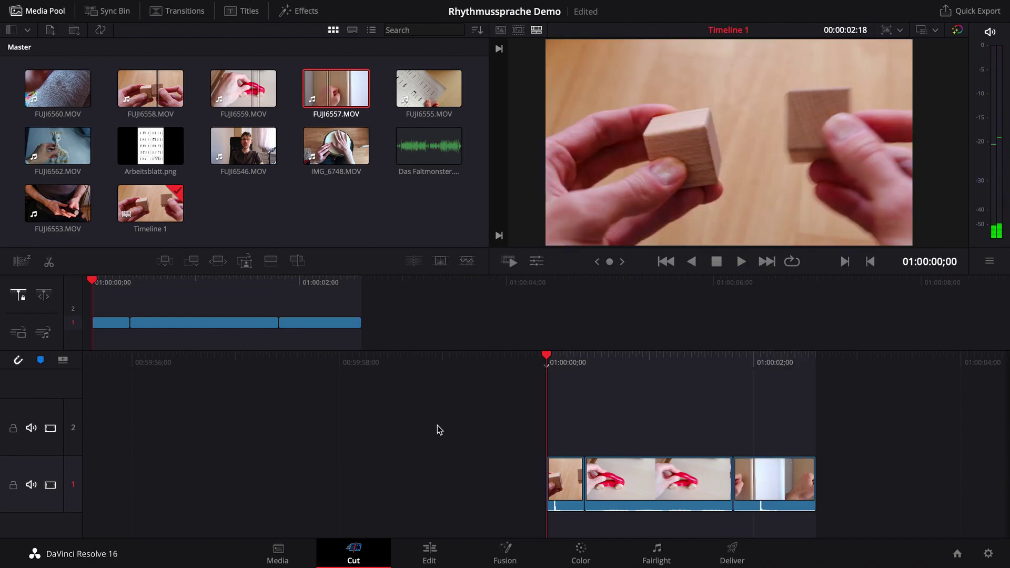
Step: Split the red-car clip at the playhead and shorten its end by 14 frames
{"action": "key", "text": "space"}
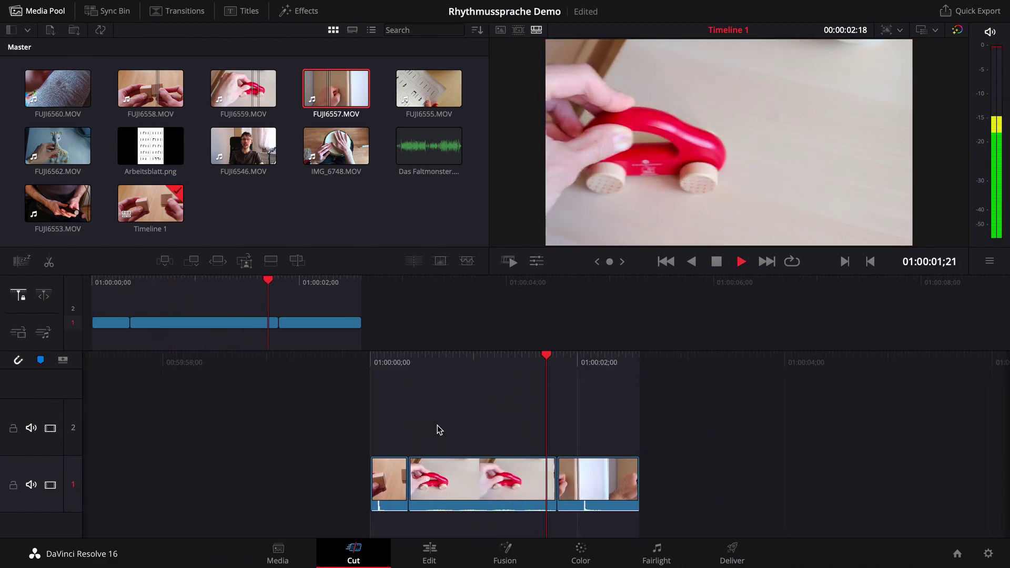
{"action": "scroll", "coordinate": [296, 394], "scroll_direction": "up", "scroll_amount": 3}
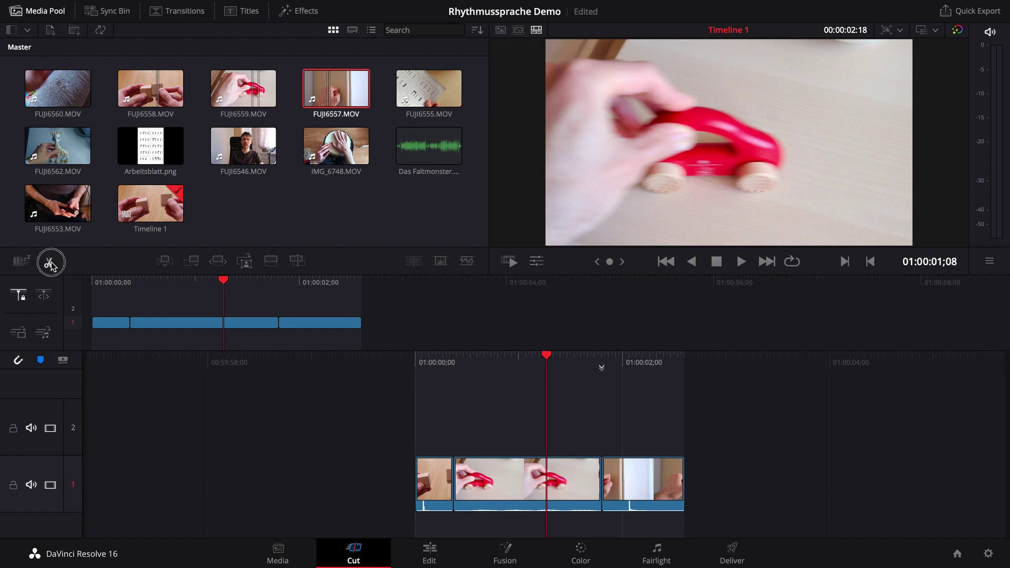
{"action": "left_click", "coordinate": [50, 264]}
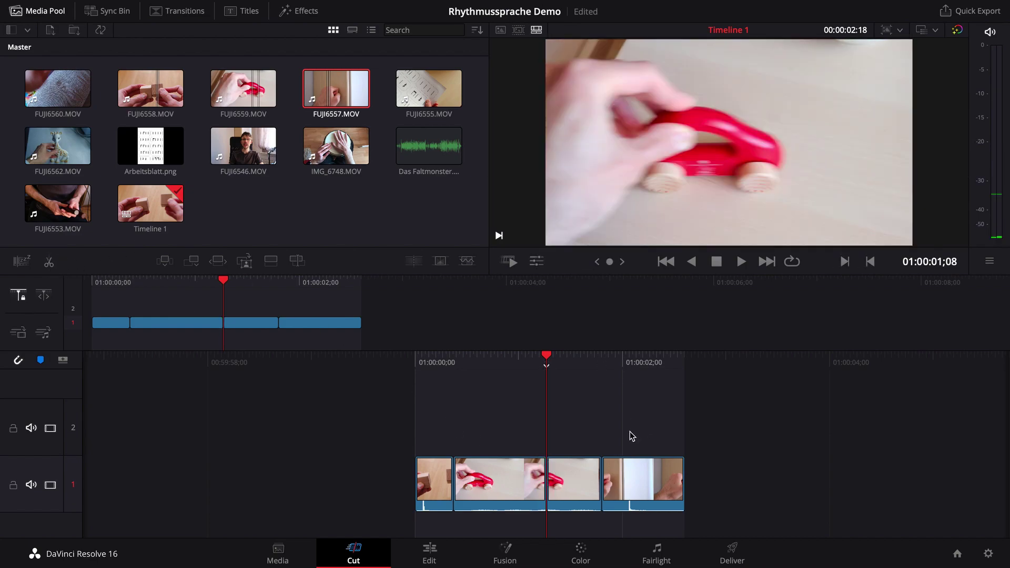
{"action": "left_click_drag", "start_coordinate": [545, 476], "coordinate": [490, 472]}
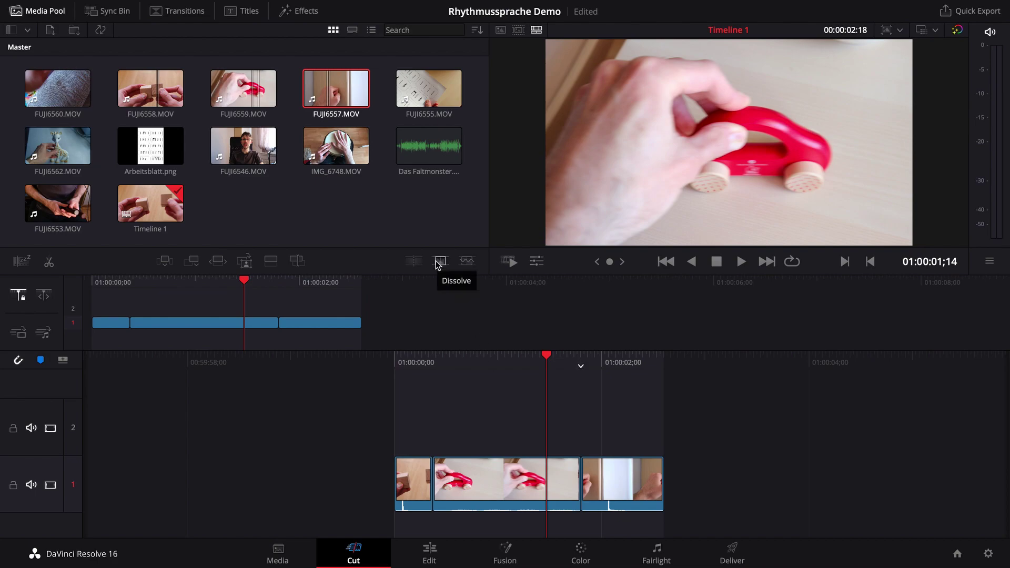
Step: Add a widened cross dissolve at the cut between the red-car and door-knocking clips, then review it
{"action": "left_click", "coordinate": [438, 261]}
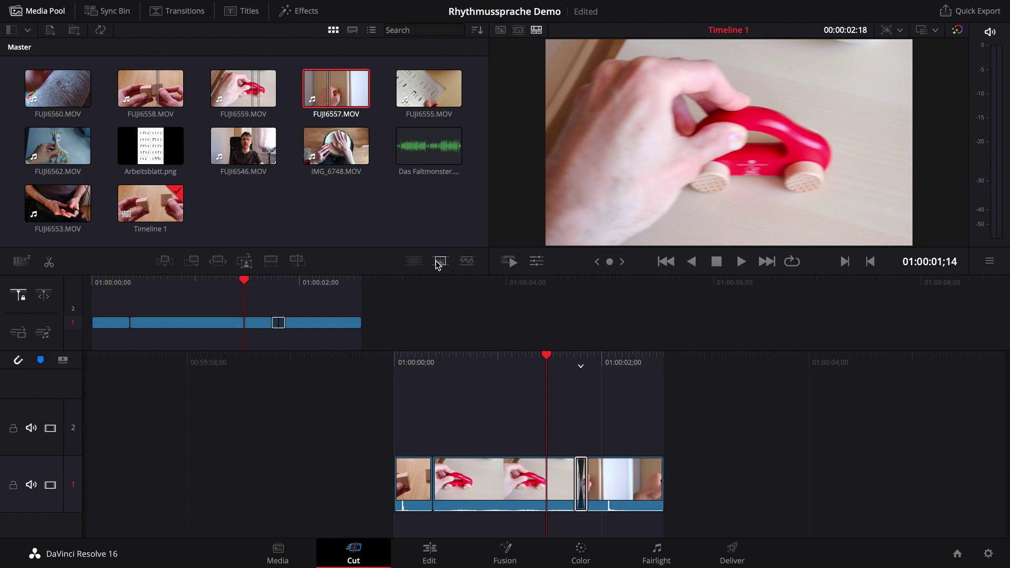
{"action": "left_click", "coordinate": [466, 476]}
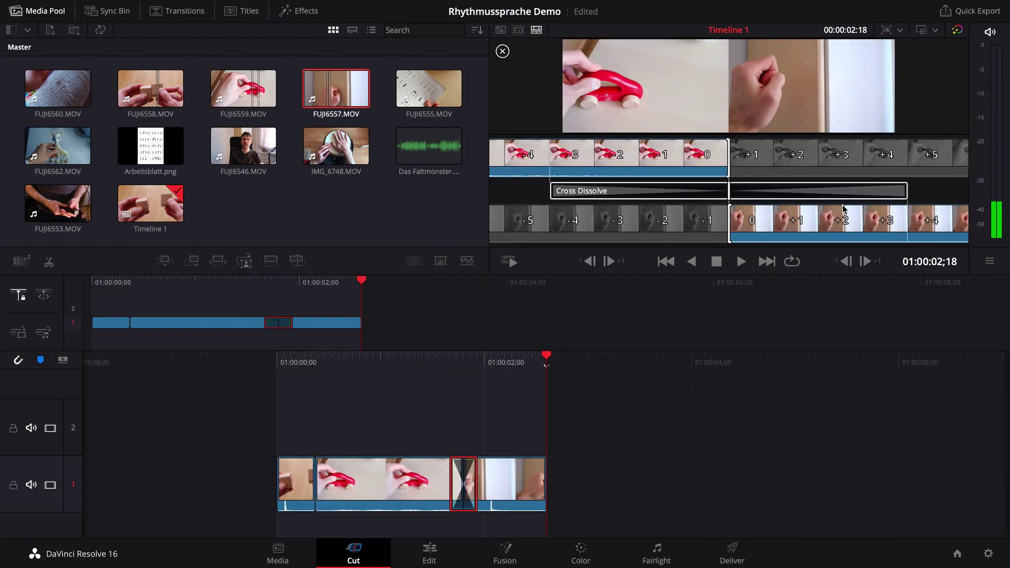
{"action": "left_click_drag", "start_coordinate": [907, 191], "coordinate": [1006, 189]}
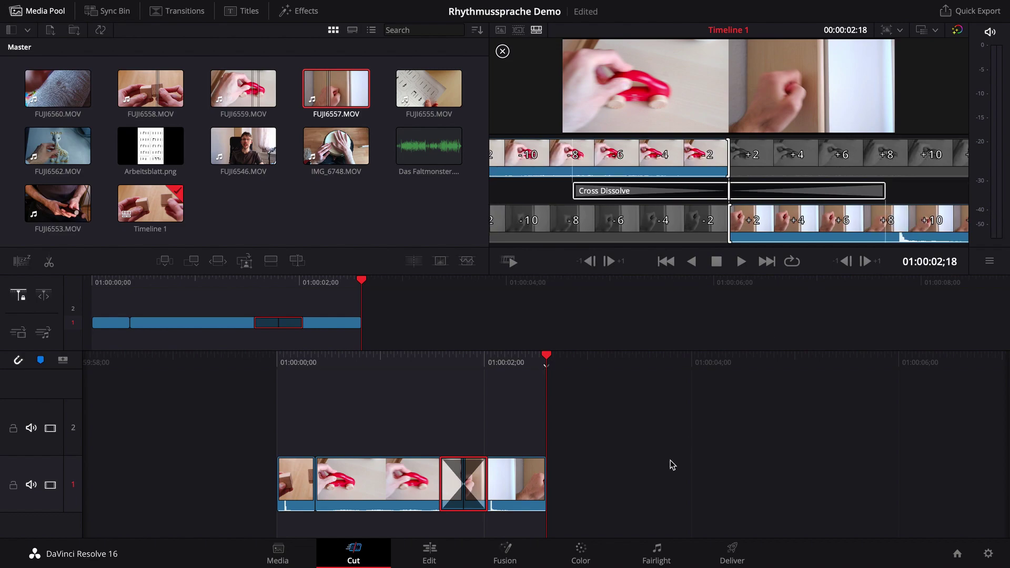
{"action": "key", "text": "slash"}
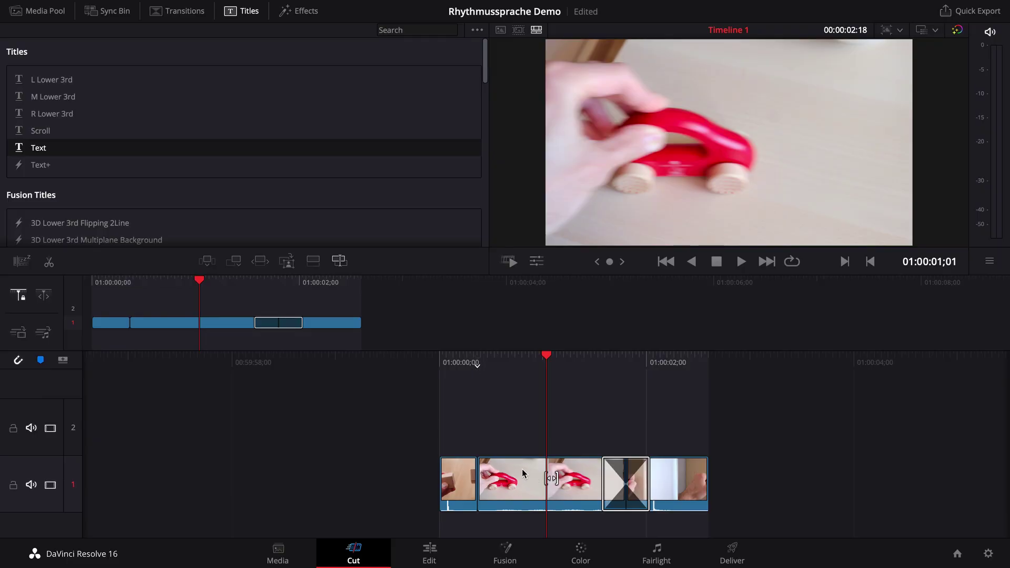
Step: Try a 1.150 zoom and a -51 position shift on the red-car clip
{"action": "left_click", "coordinate": [523, 473]}
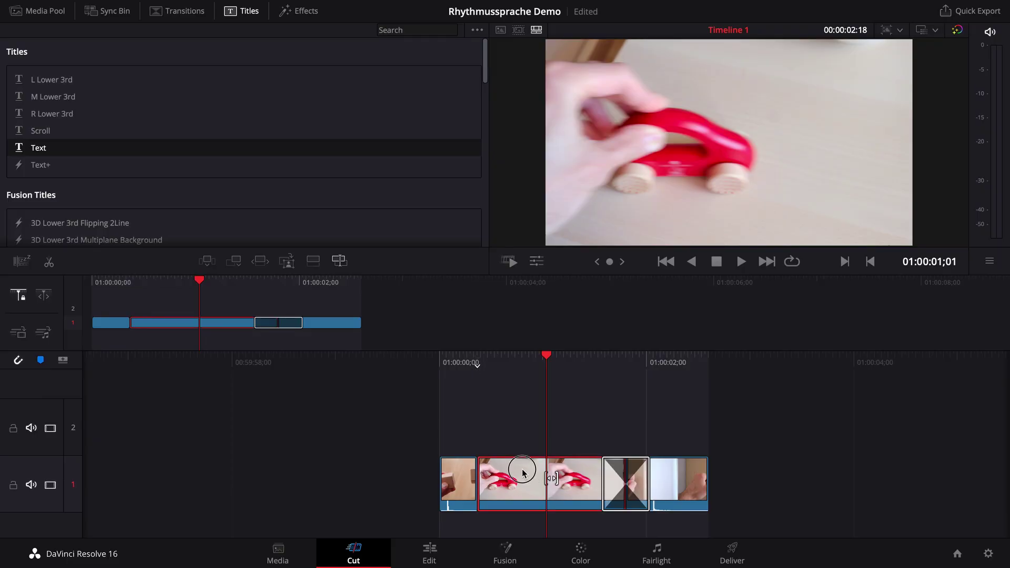
{"action": "left_click", "coordinate": [537, 261]}
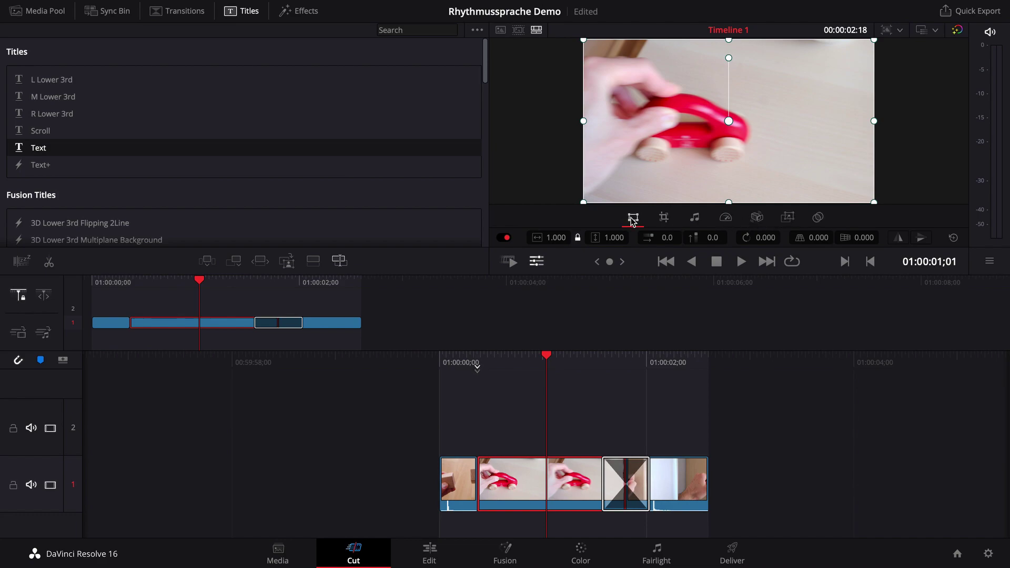
{"action": "left_click_drag", "start_coordinate": [558, 237], "coordinate": [610, 238]}
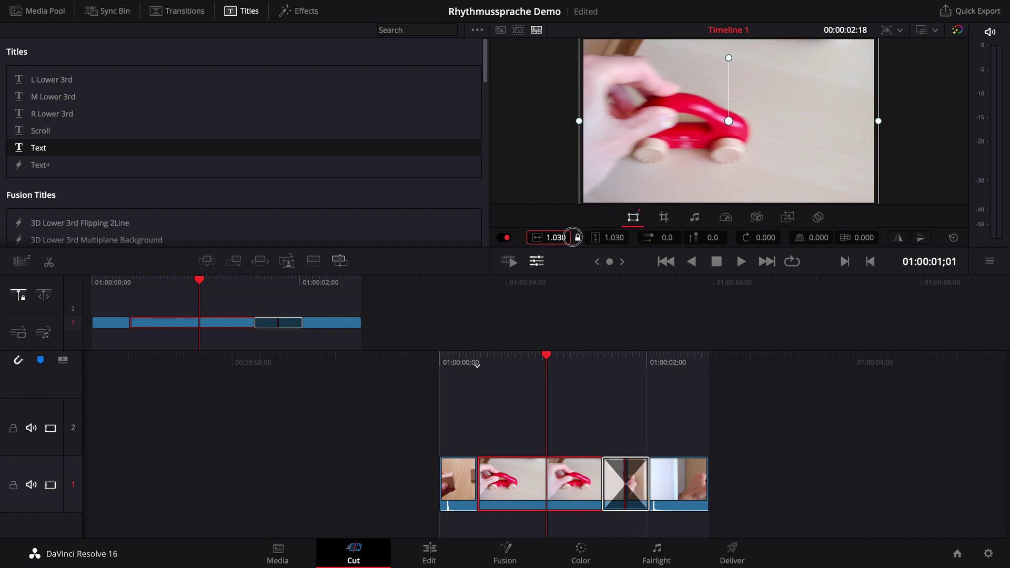
{"action": "left_click_drag", "start_coordinate": [671, 241], "coordinate": [559, 237]}
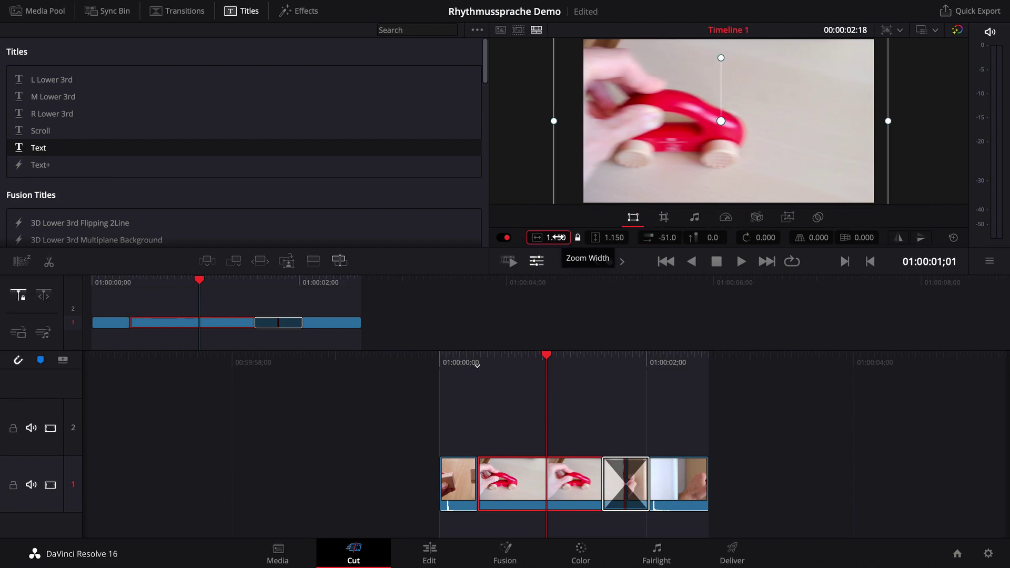
{"action": "left_click_drag", "start_coordinate": [559, 238], "coordinate": [563, 239]}
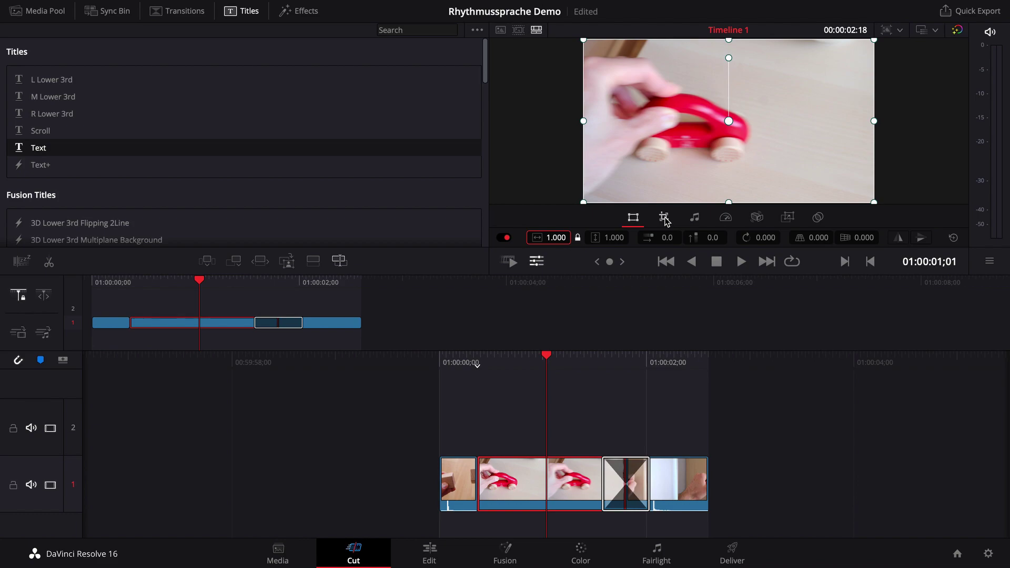
Step: Crop 15 off the red-car clip's left edge and set crop softness to 23
{"action": "left_click", "coordinate": [664, 218]}
{"action": "left_click_drag", "start_coordinate": [634, 237], "coordinate": [905, 250]}
{"action": "left_click", "coordinate": [862, 331]}
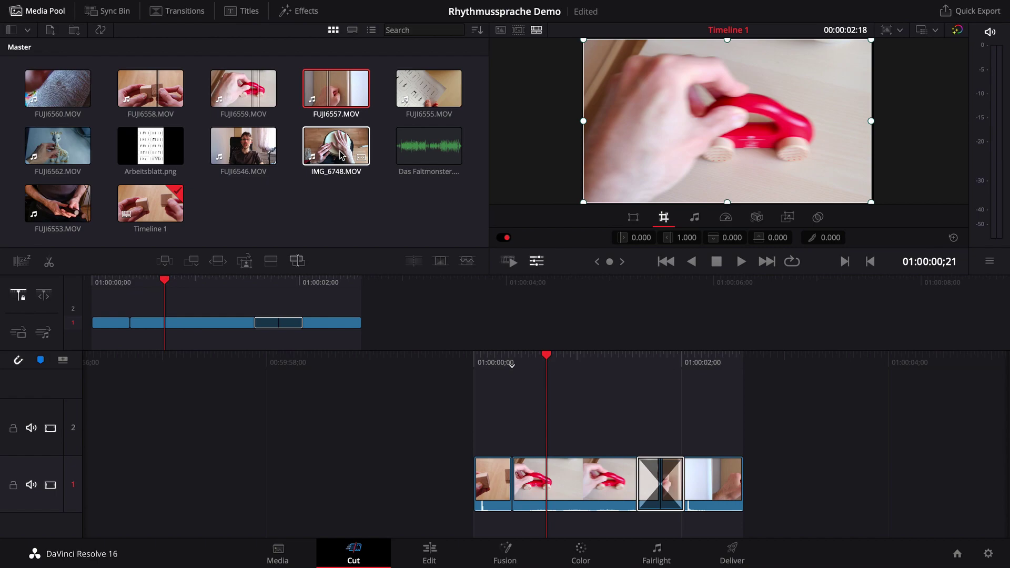
Step: Drop IMG_6748.MOV onto video track 2 above the red-car clip
{"action": "left_click", "coordinate": [341, 155]}
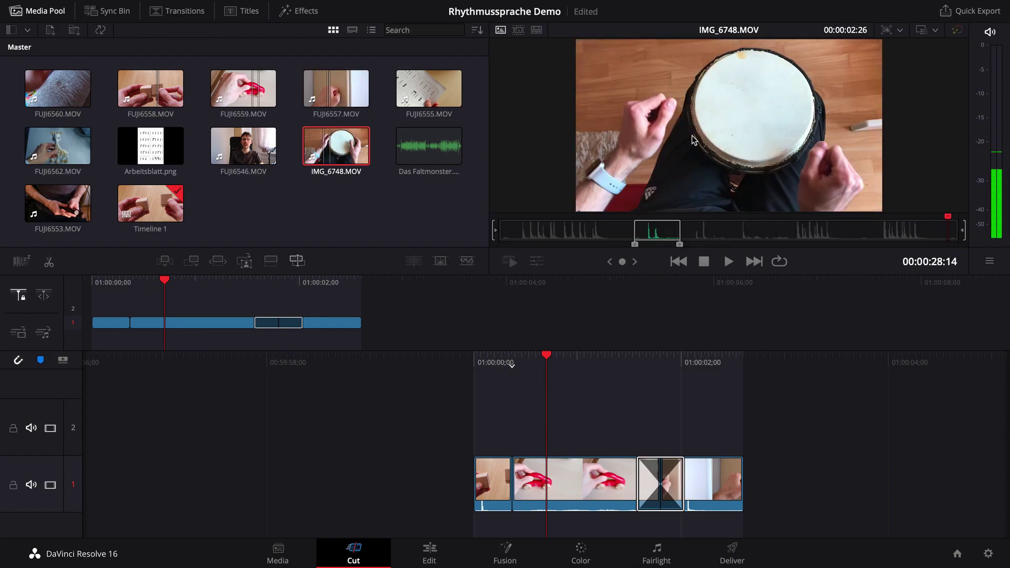
{"action": "left_click_drag", "start_coordinate": [341, 155], "coordinate": [485, 428]}
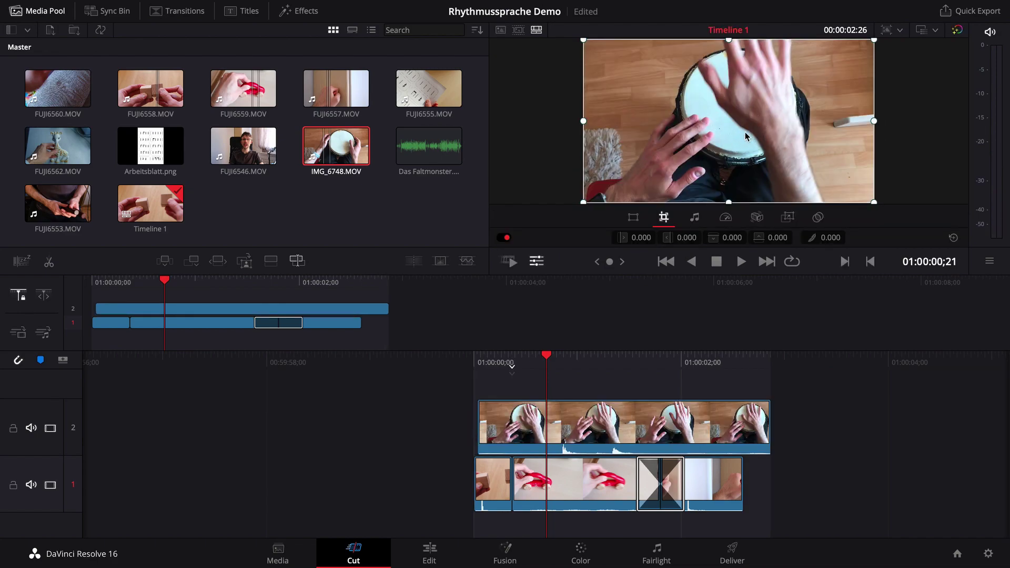
{"action": "left_click", "coordinate": [633, 217]}
Step: Shrink the drum clip into an upper-right inset and play the timeline from the start
{"action": "left_click_drag", "start_coordinate": [550, 236], "coordinate": [506, 236]}
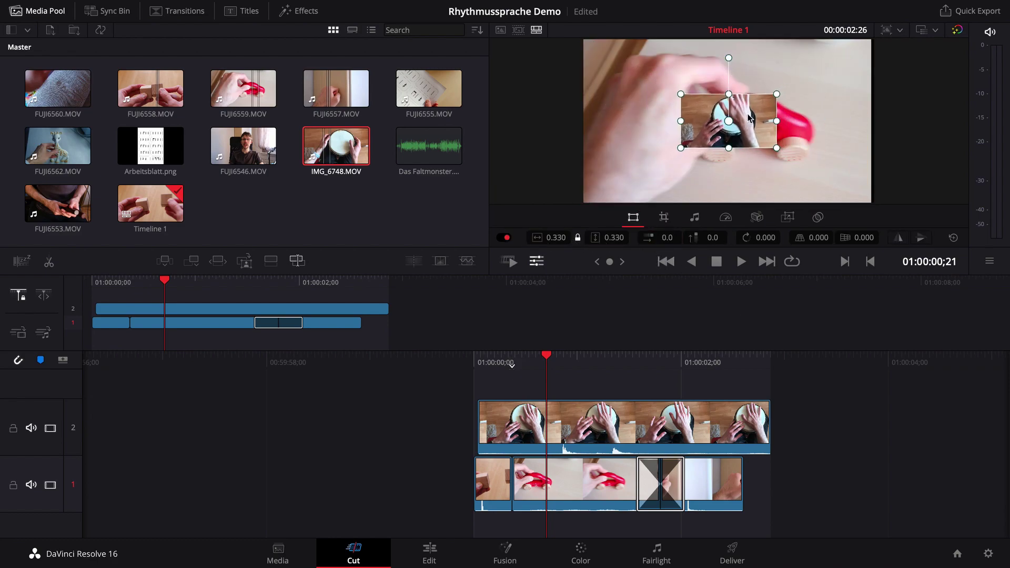
{"action": "left_click_drag", "start_coordinate": [750, 117], "coordinate": [842, 70]}
{"action": "key", "text": "Home"}
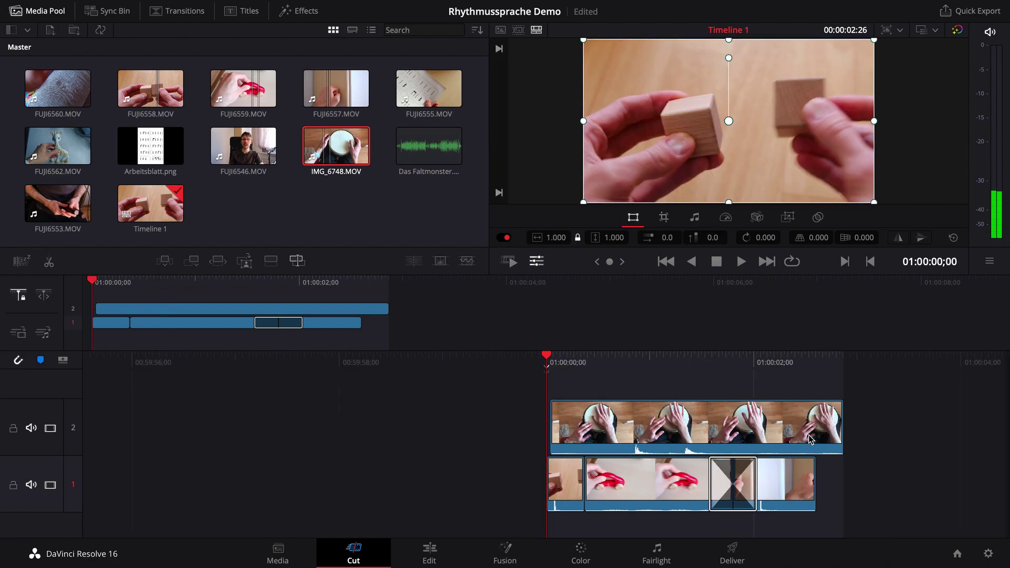
{"action": "key", "text": "space"}
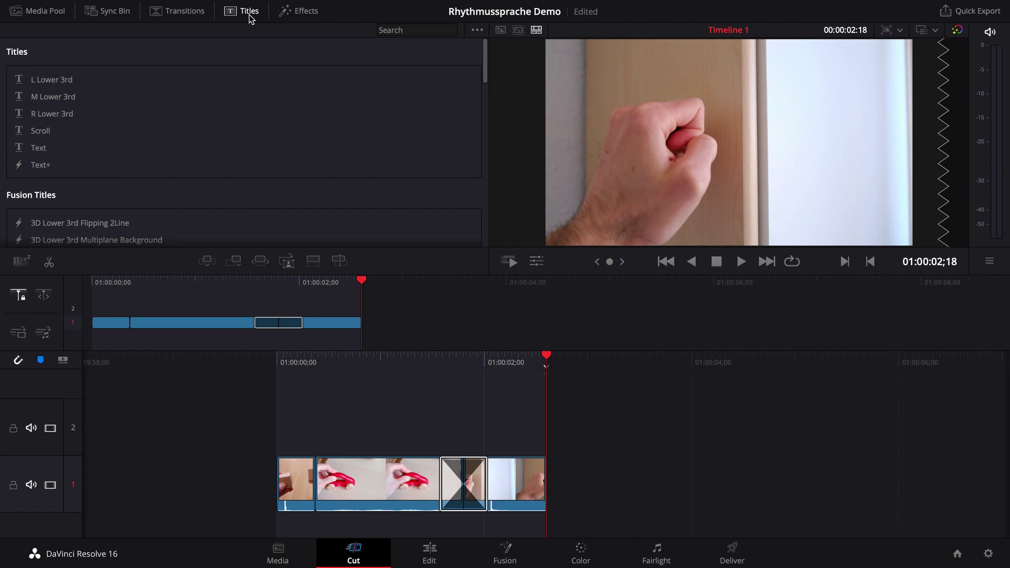
Step: Place a Text title at the start of track 1 and nudge its position in the frame
{"action": "left_click", "coordinate": [393, 425]}
{"action": "mouse_move", "coordinate": [137, 150]}
{"action": "left_mouse_down"}
{"action": "mouse_move", "coordinate": [265, 219]}
{"action": "mouse_move", "coordinate": [445, 434]}
{"action": "left_mouse_up"}
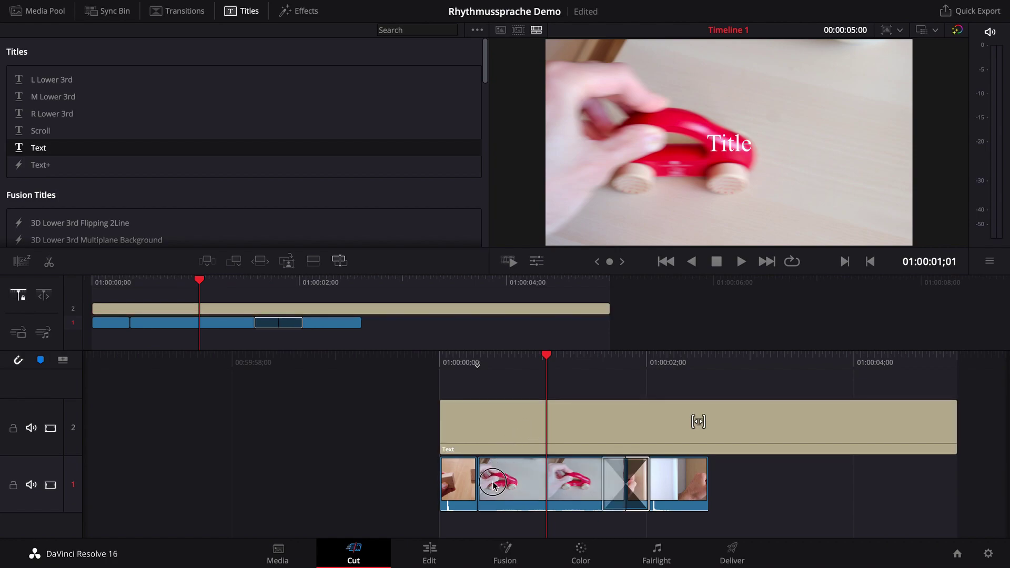
{"action": "left_click_drag", "start_coordinate": [534, 424], "coordinate": [588, 448]}
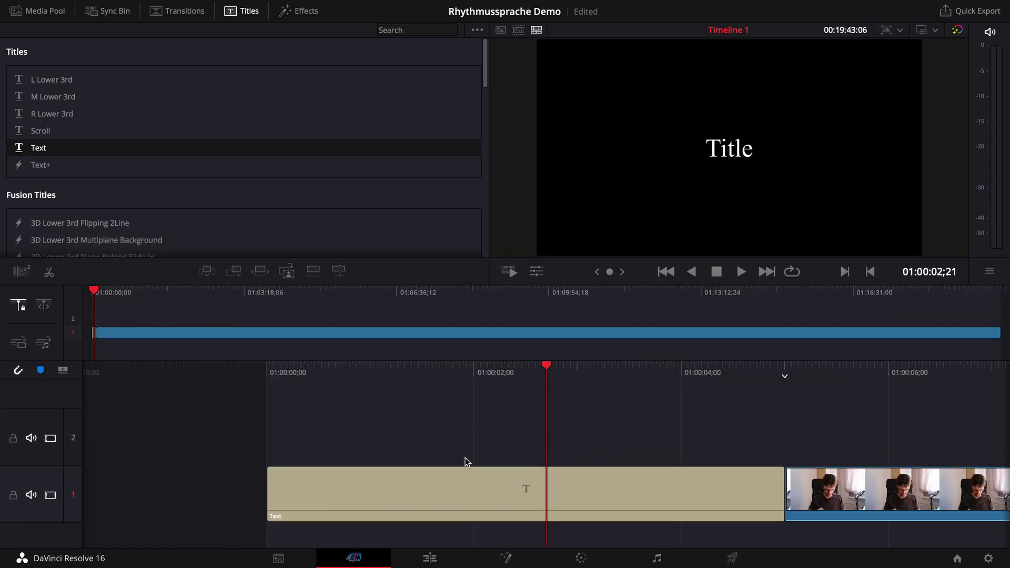
{"action": "left_click", "coordinate": [467, 489]}
{"action": "left_click", "coordinate": [538, 272]}
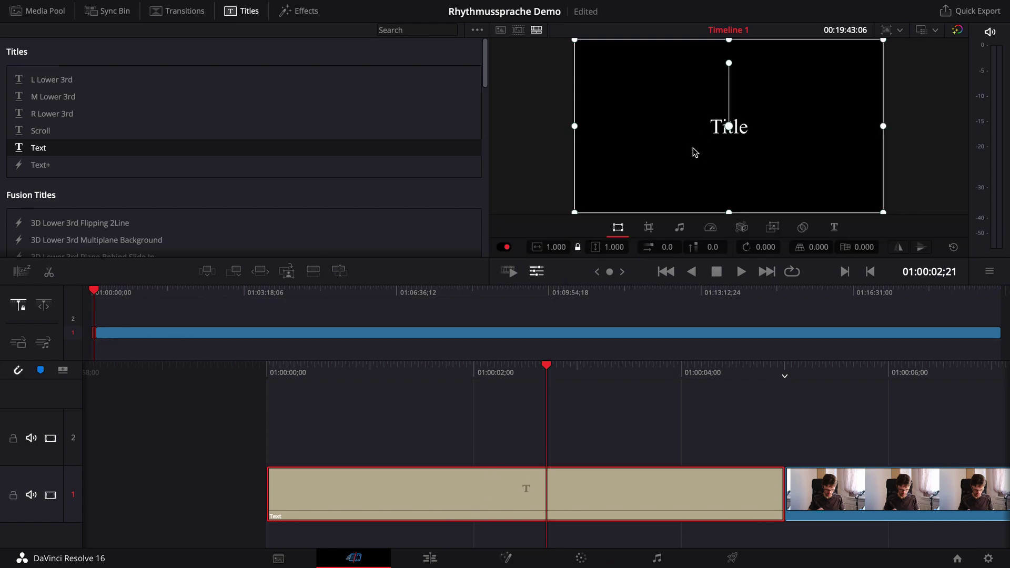
{"action": "mouse_move", "coordinate": [694, 157]}
{"action": "left_mouse_down"}
{"action": "mouse_move", "coordinate": [577, 215]}
{"action": "mouse_move", "coordinate": [694, 150]}
{"action": "left_mouse_up"}
Step: Style the title text in Times New Roman, purple, at size 353
{"action": "left_click", "coordinate": [833, 226]}
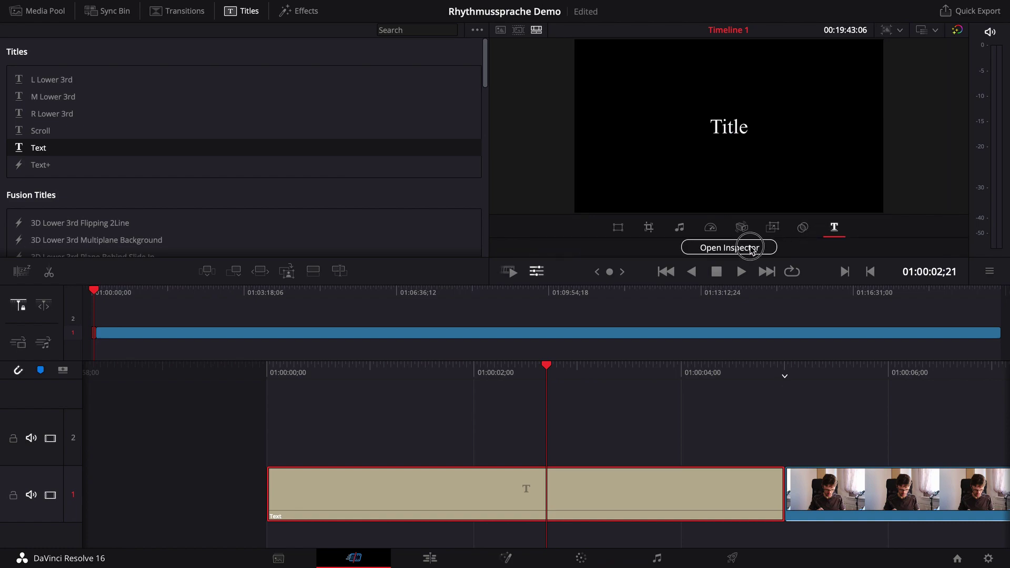
{"action": "left_click", "coordinate": [752, 248]}
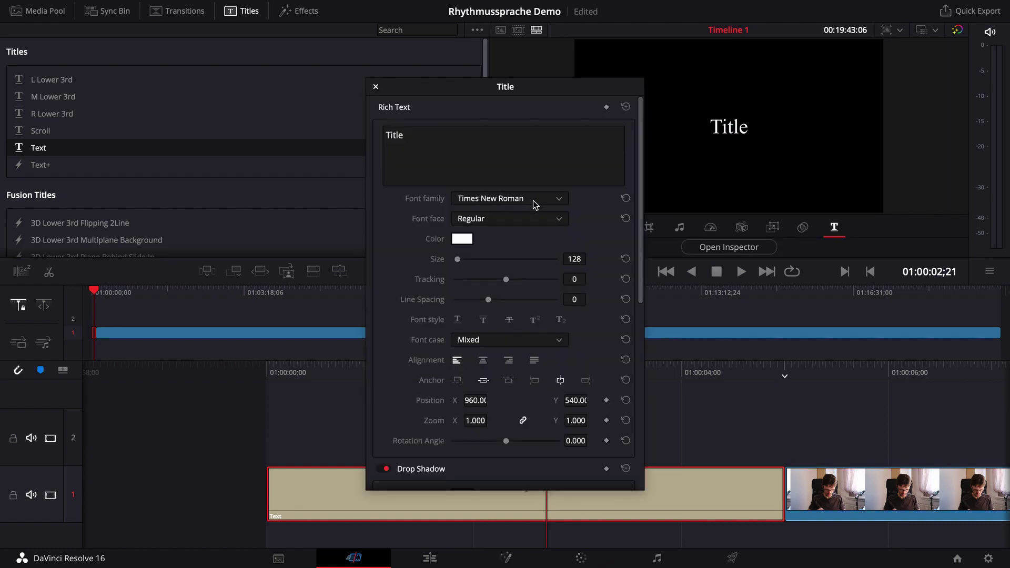
{"action": "left_click", "coordinate": [567, 203]}
{"action": "left_click", "coordinate": [562, 205]}
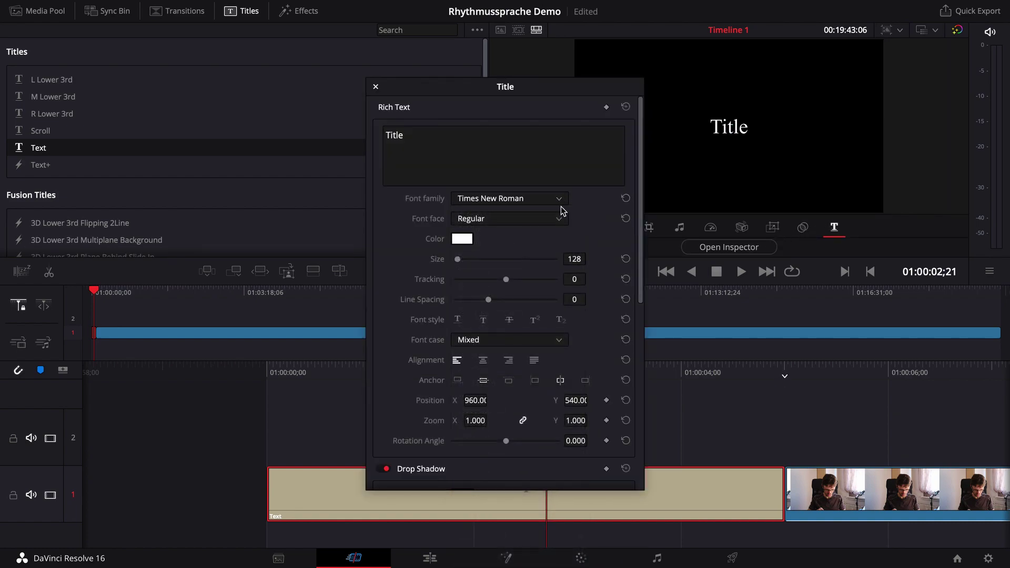
{"action": "left_click", "coordinate": [461, 242]}
{"action": "left_click", "coordinate": [368, 399]}
{"action": "left_click", "coordinate": [452, 482]}
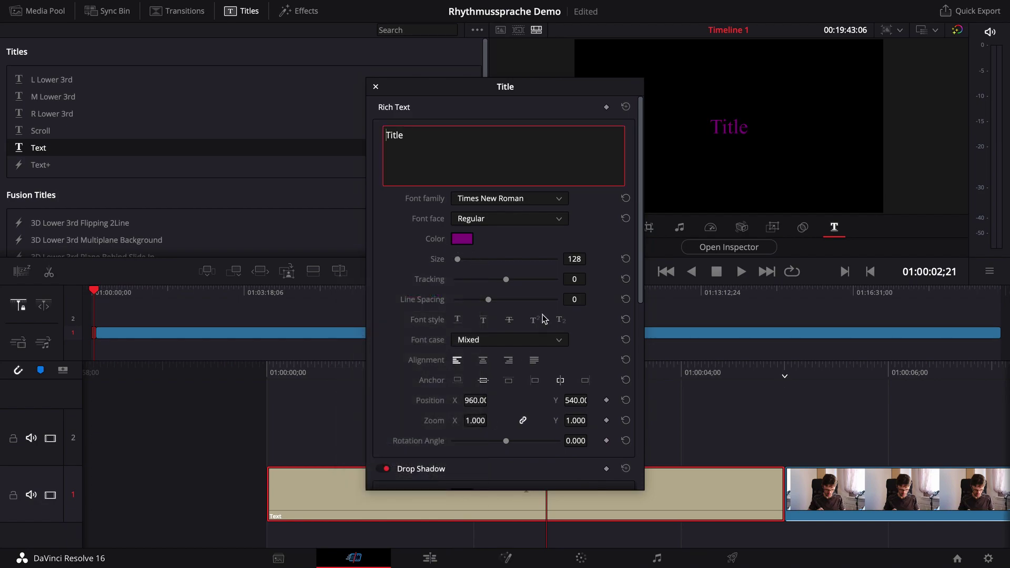
{"action": "left_click_drag", "start_coordinate": [458, 259], "coordinate": [465, 259]}
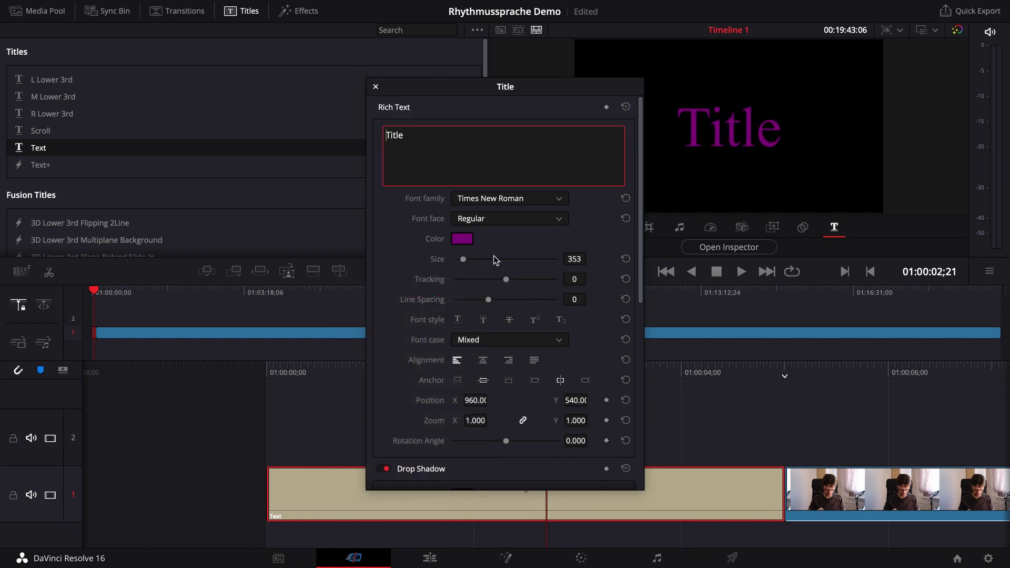
{"action": "scroll", "coordinate": [493, 263], "scroll_direction": "down", "scroll_amount": 5}
{"action": "scroll", "coordinate": [508, 277], "scroll_direction": "down", "scroll_amount": 3}
{"action": "scroll", "coordinate": [497, 337], "scroll_direction": "down", "scroll_amount": 2}
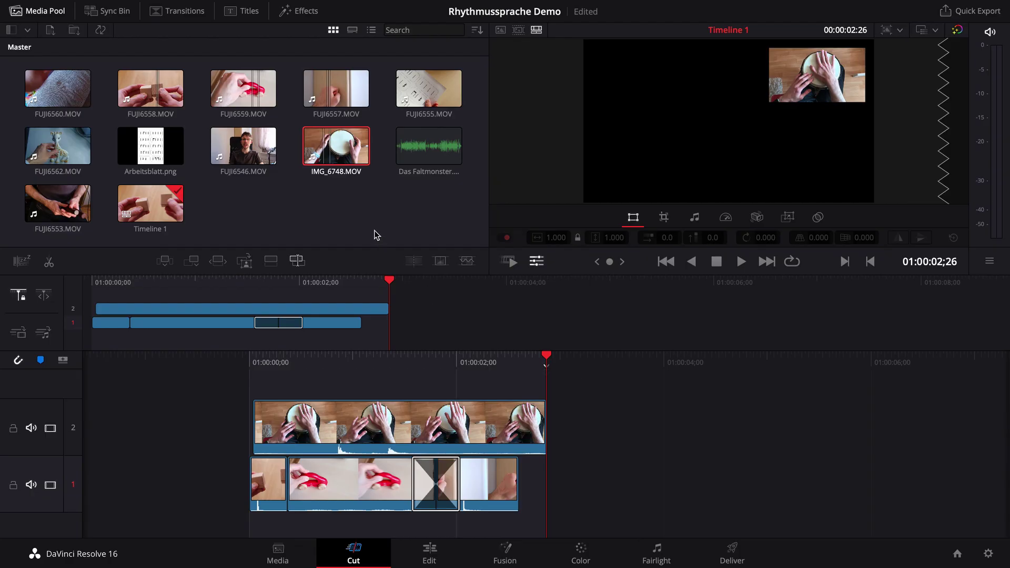
Step: Add Das Faltmonster to A1, trim its start later and cut its end at 02;08
{"action": "left_click_drag", "start_coordinate": [429, 146], "coordinate": [250, 523]}
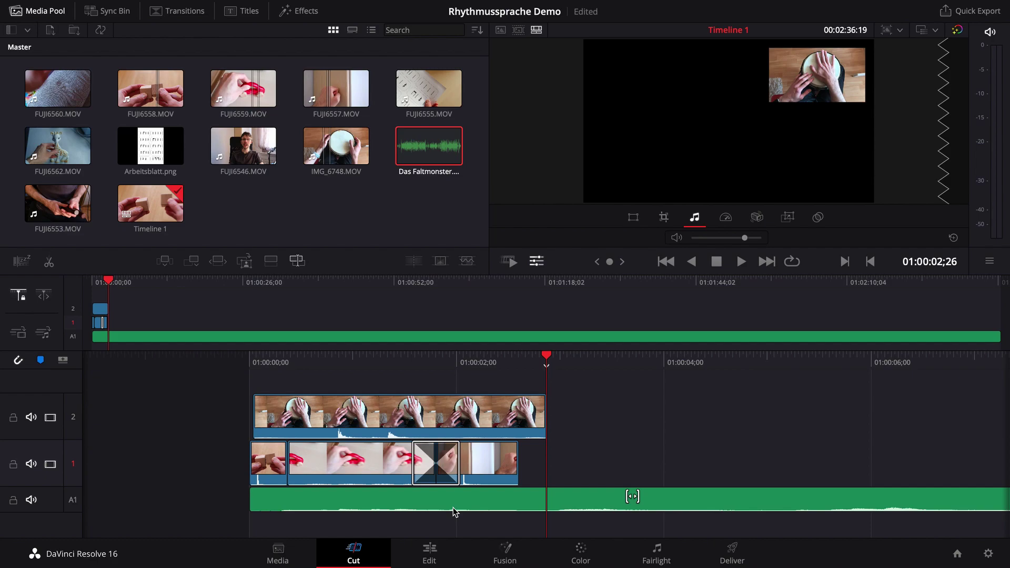
{"action": "left_click", "coordinate": [453, 508]}
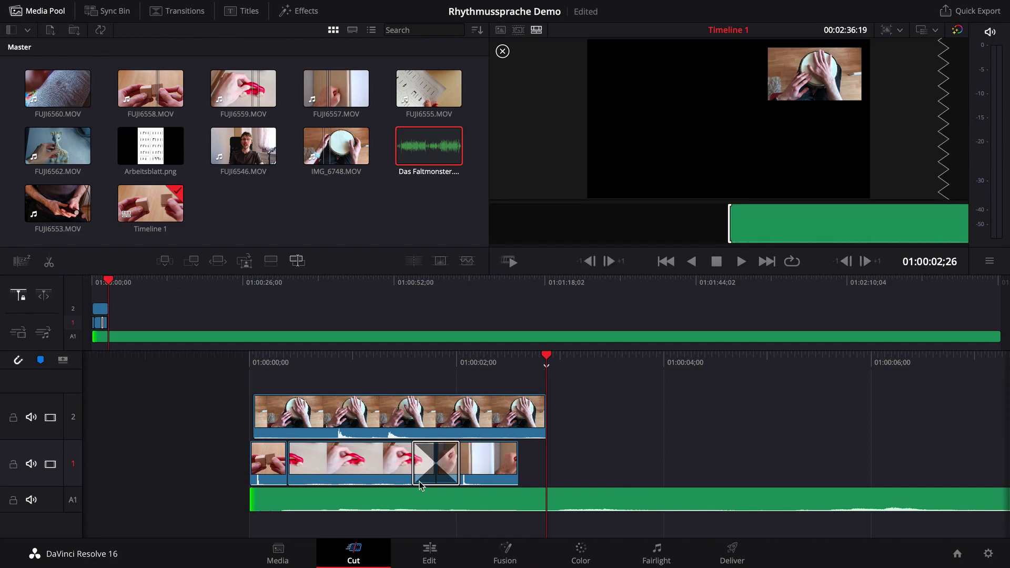
{"action": "left_click_drag", "start_coordinate": [255, 501], "coordinate": [351, 501]}
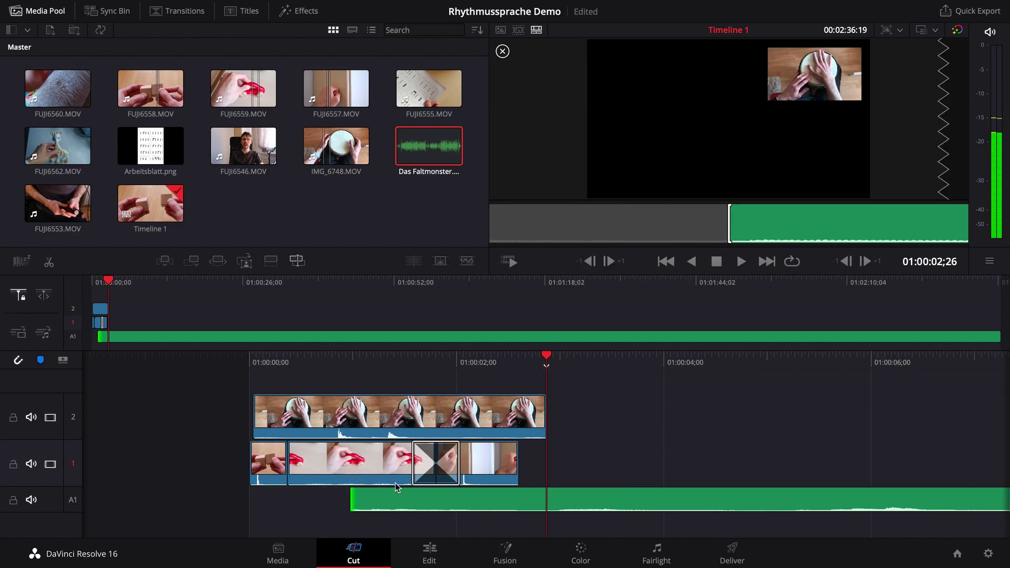
{"action": "left_click_drag", "start_coordinate": [497, 357], "coordinate": [548, 356]}
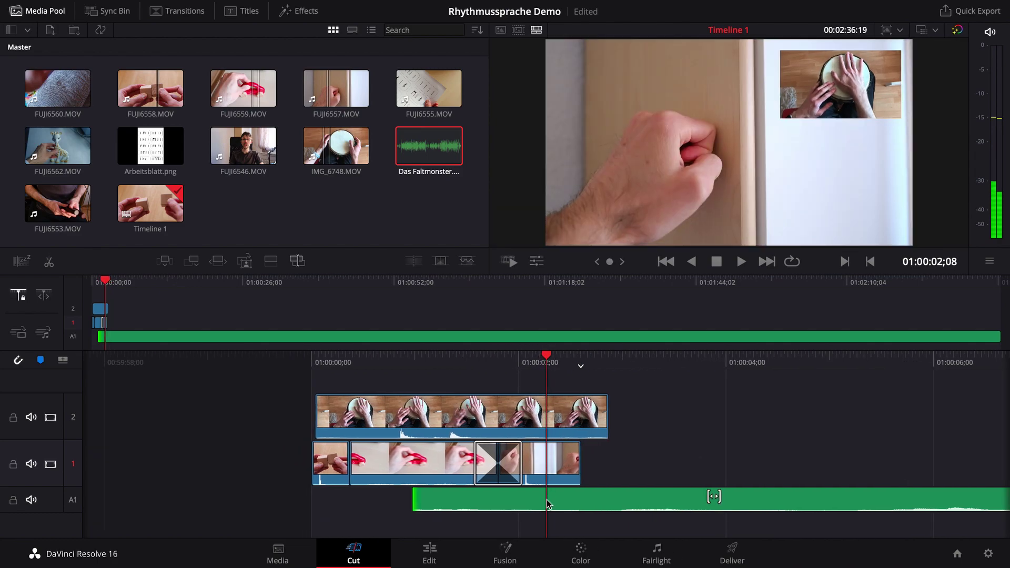
{"action": "left_click", "coordinate": [713, 497]}
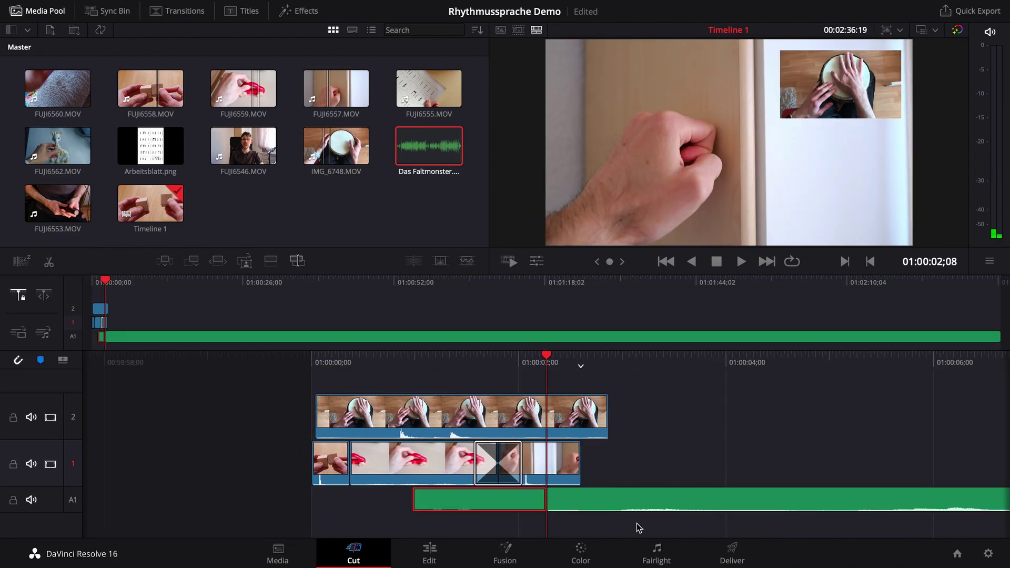
{"action": "key", "text": "shift+bracketright"}
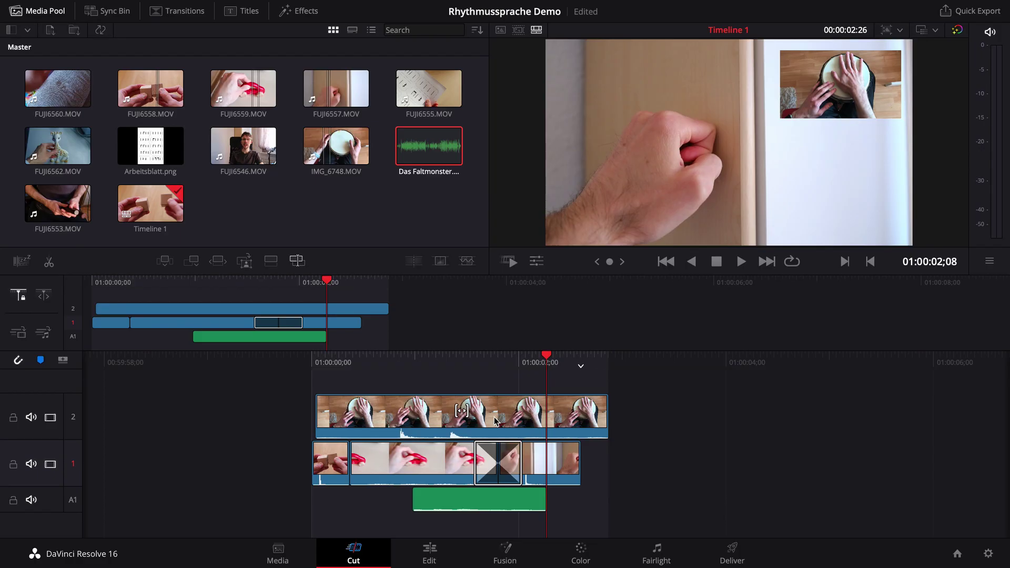
Step: Raise the track 2 drum clip's volume slightly, then mute it
{"action": "left_click", "coordinate": [495, 421]}
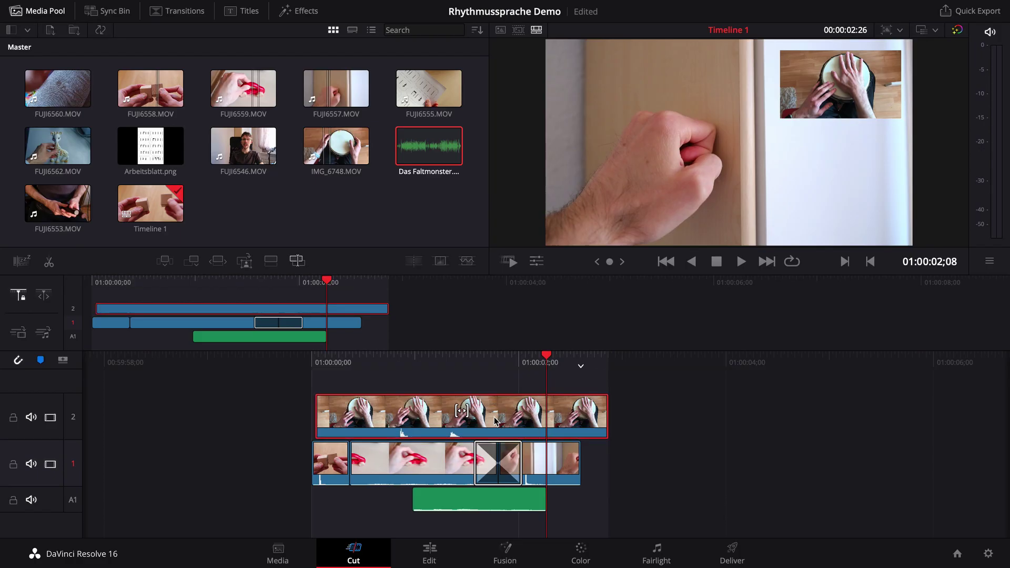
{"action": "left_click", "coordinate": [536, 262]}
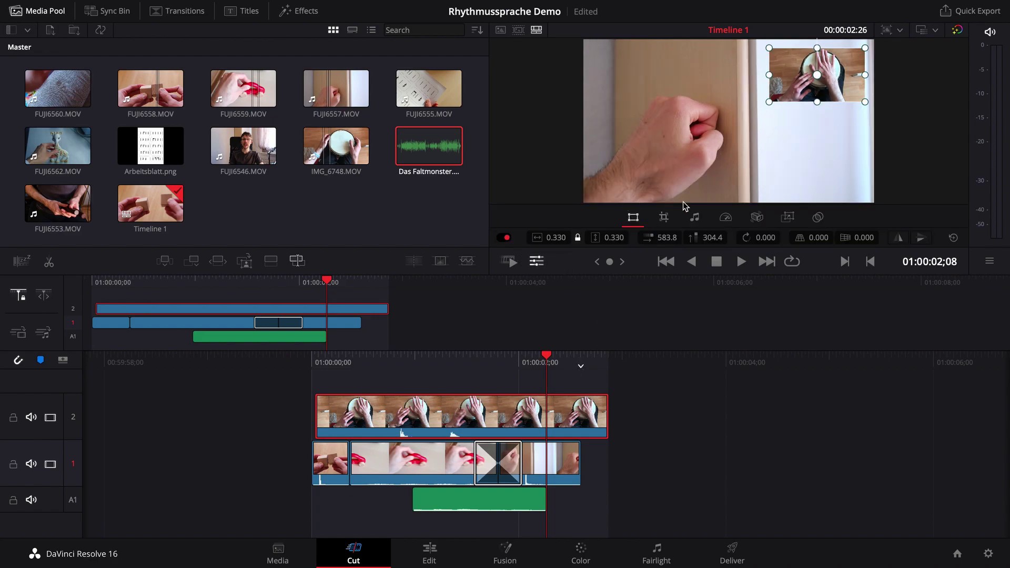
{"action": "left_click", "coordinate": [695, 217]}
{"action": "left_click_drag", "start_coordinate": [744, 238], "coordinate": [749, 240]}
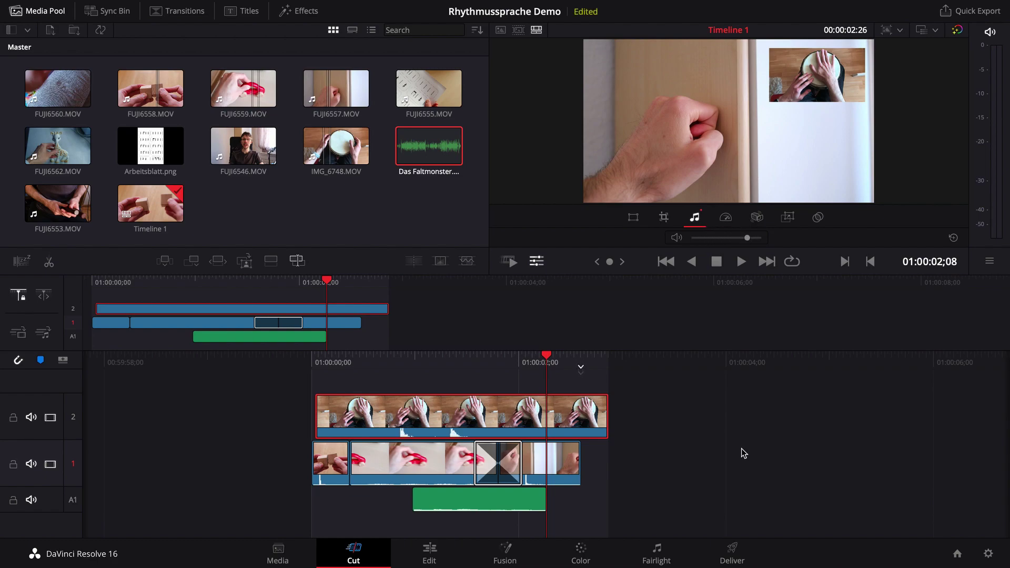
{"action": "right_click", "coordinate": [507, 416]}
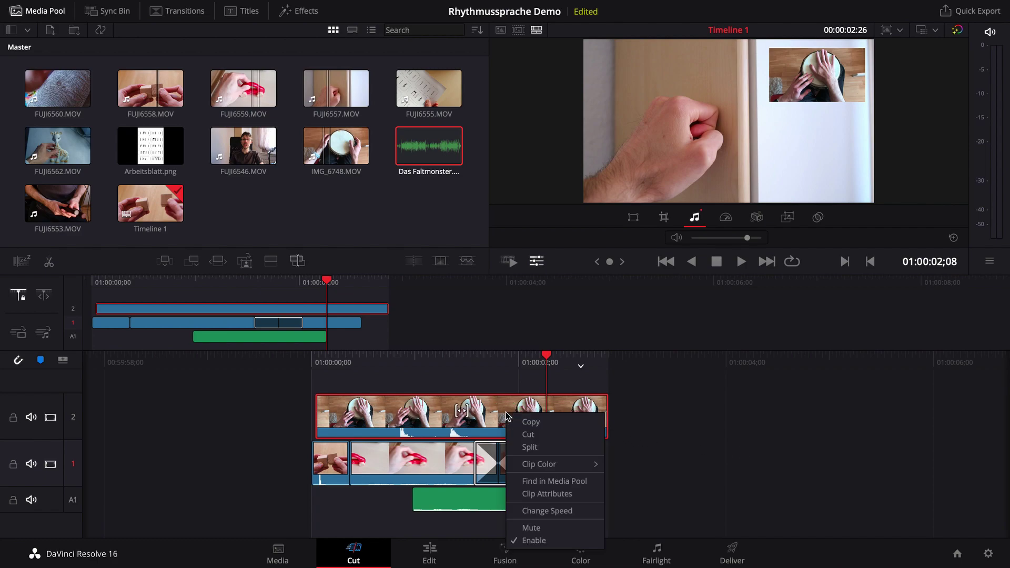
{"action": "left_click", "coordinate": [552, 528]}
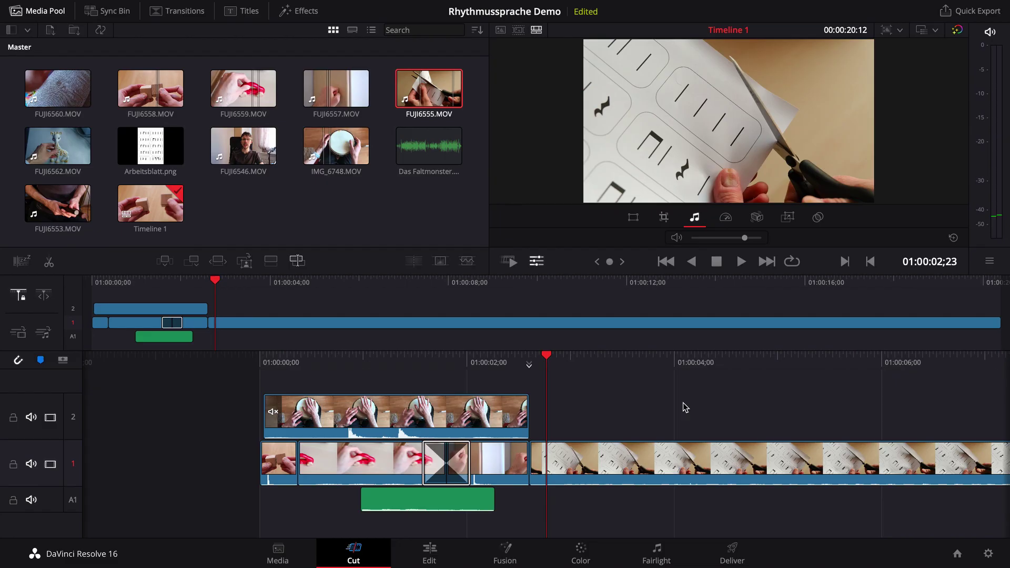
Step: Raise the track 1 scissors clip's playback speed to 10.46
{"action": "left_click", "coordinate": [670, 453]}
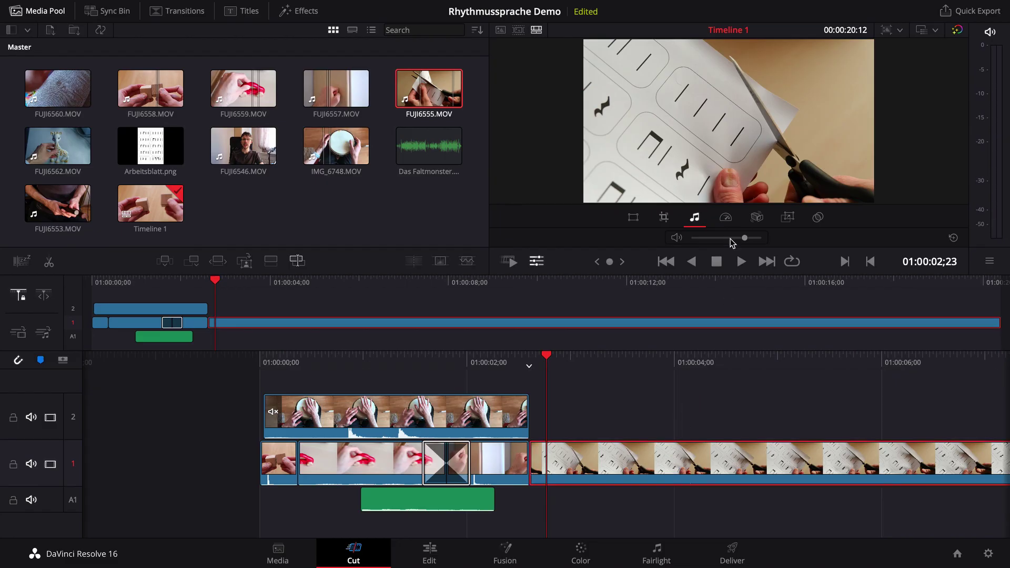
{"action": "left_click", "coordinate": [727, 217]}
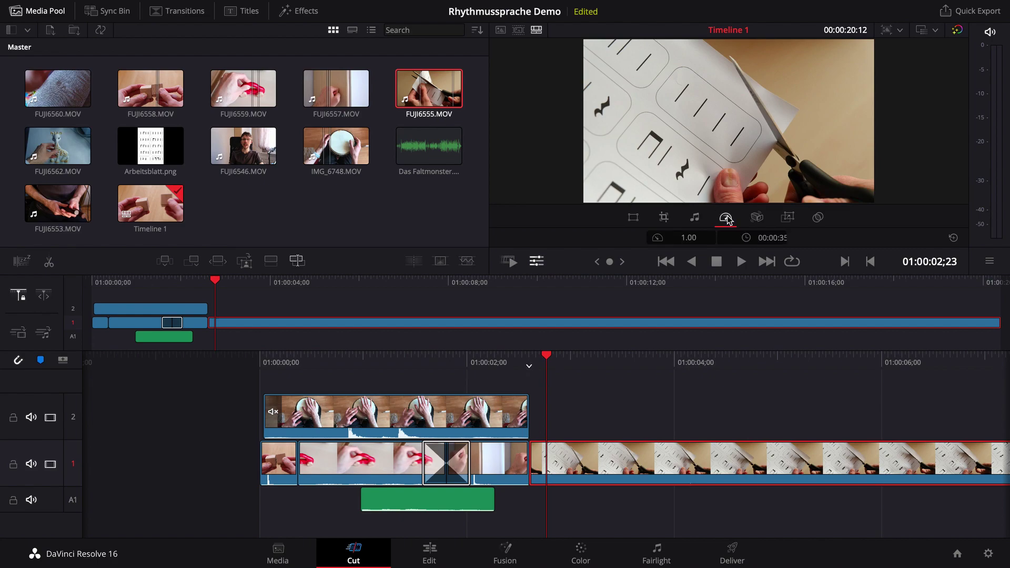
{"action": "mouse_move", "coordinate": [689, 237]}
{"action": "left_mouse_down"}
{"action": "mouse_move", "coordinate": [541, 284]}
{"action": "mouse_move", "coordinate": [710, 286]}
{"action": "left_mouse_up"}
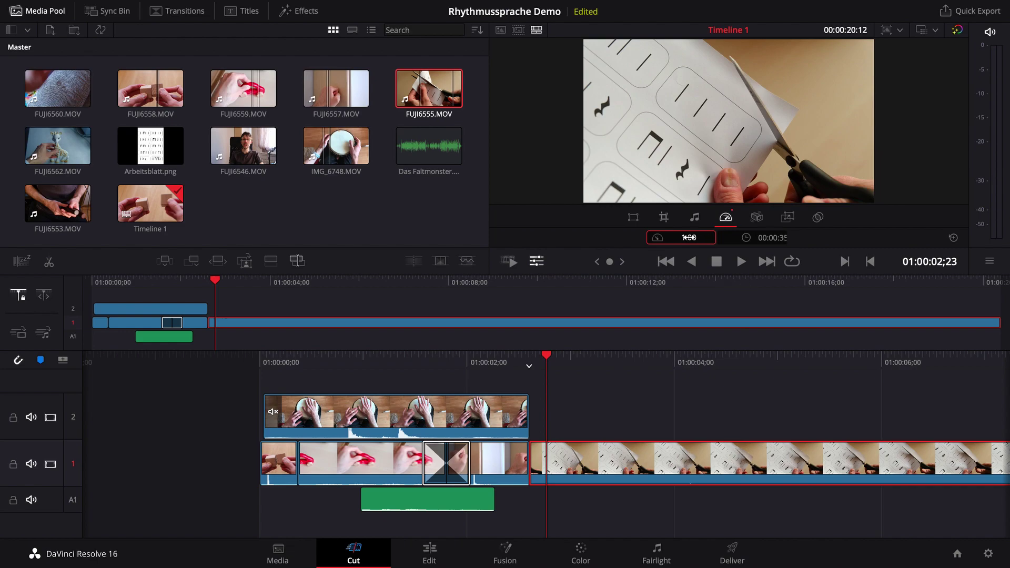
{"action": "mouse_move", "coordinate": [689, 238]}
{"action": "left_mouse_down"}
{"action": "mouse_move", "coordinate": [672, 285]}
{"action": "mouse_move", "coordinate": [540, 283]}
{"action": "mouse_move", "coordinate": [634, 363]}
{"action": "mouse_move", "coordinate": [596, 364]}
{"action": "left_mouse_up"}
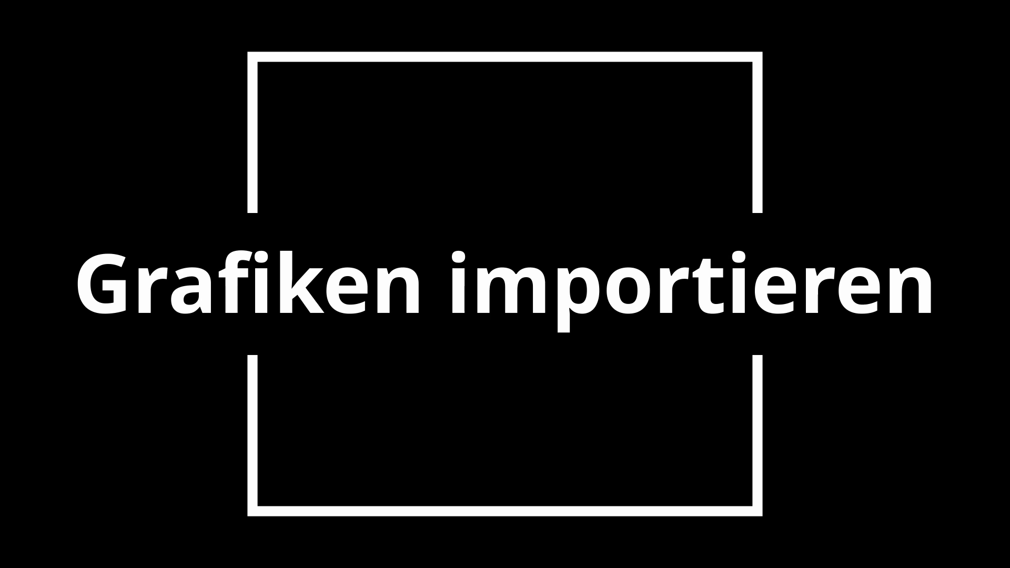
Step: Place Arbeitsblatt.png on track 2, shorten its end and scale it to 0.670
{"action": "left_click_drag", "start_coordinate": [151, 146], "coordinate": [397, 411]}
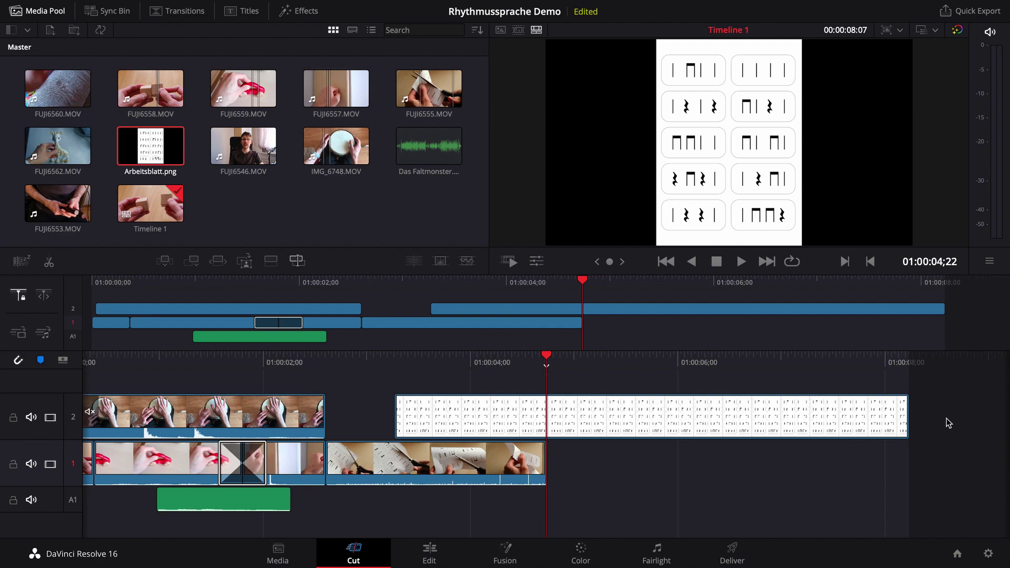
{"action": "left_click_drag", "start_coordinate": [906, 415], "coordinate": [535, 403]}
{"action": "left_click", "coordinate": [536, 261]}
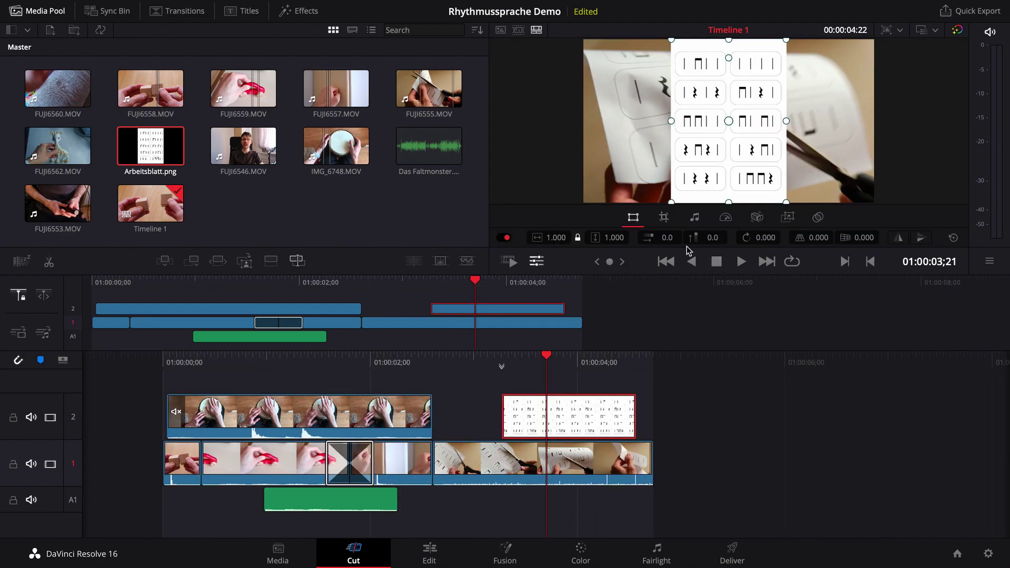
{"action": "left_click_drag", "start_coordinate": [557, 238], "coordinate": [531, 237]}
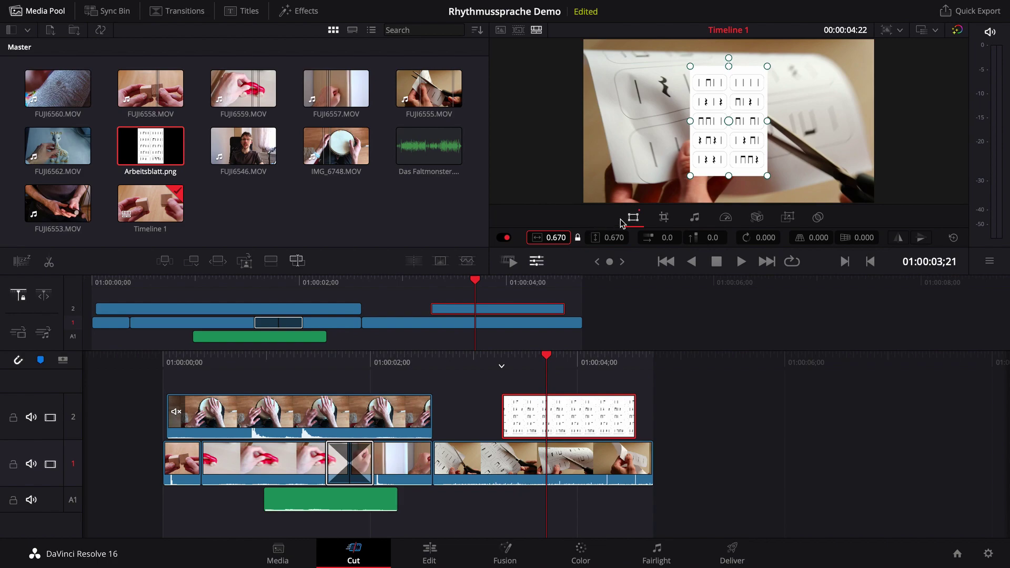
Step: Crop the top off the worksheet and move it toward the upper right
{"action": "left_click", "coordinate": [664, 217]}
{"action": "mouse_move", "coordinate": [729, 67]}
{"action": "left_mouse_down"}
{"action": "mouse_move", "coordinate": [730, 100]}
{"action": "mouse_move", "coordinate": [826, 72]}
{"action": "left_mouse_up"}
{"action": "left_click", "coordinate": [634, 216]}
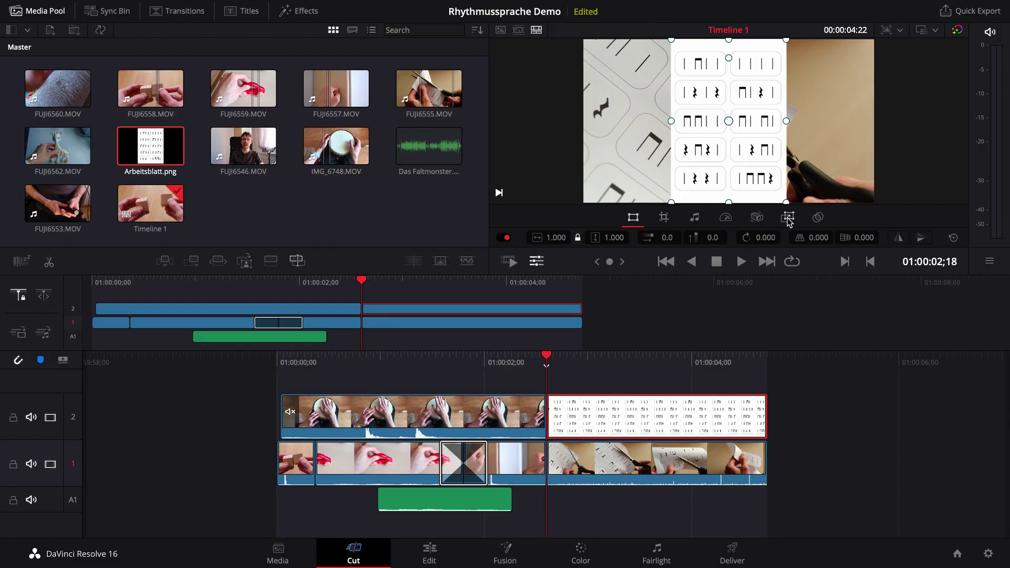
Step: Add a Dynamic Zoom to Arbeitsblatt.png that starts on the left and ends on the right, then preview it
{"action": "left_click", "coordinate": [789, 220]}
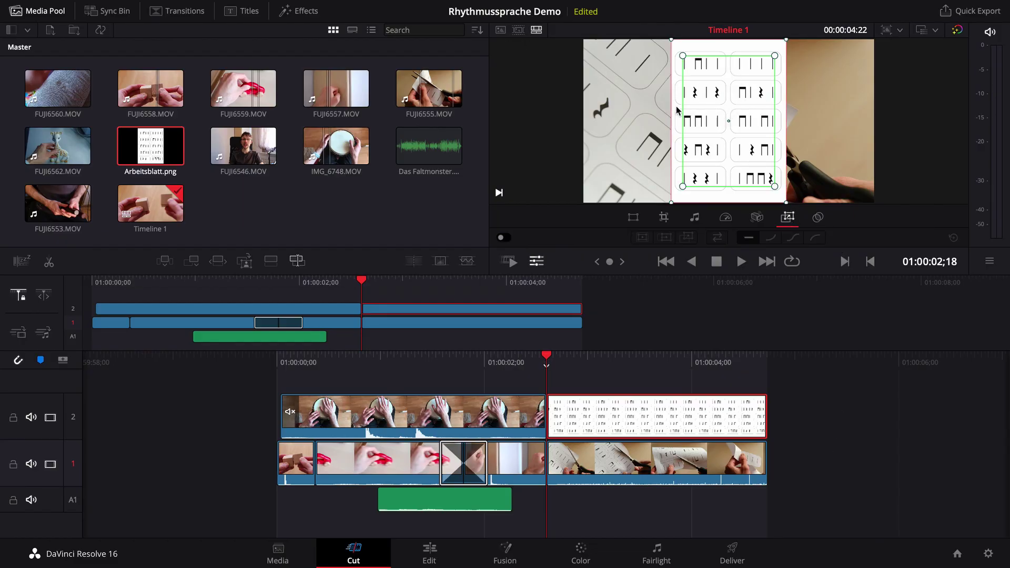
{"action": "left_click_drag", "start_coordinate": [671, 106], "coordinate": [758, 108]}
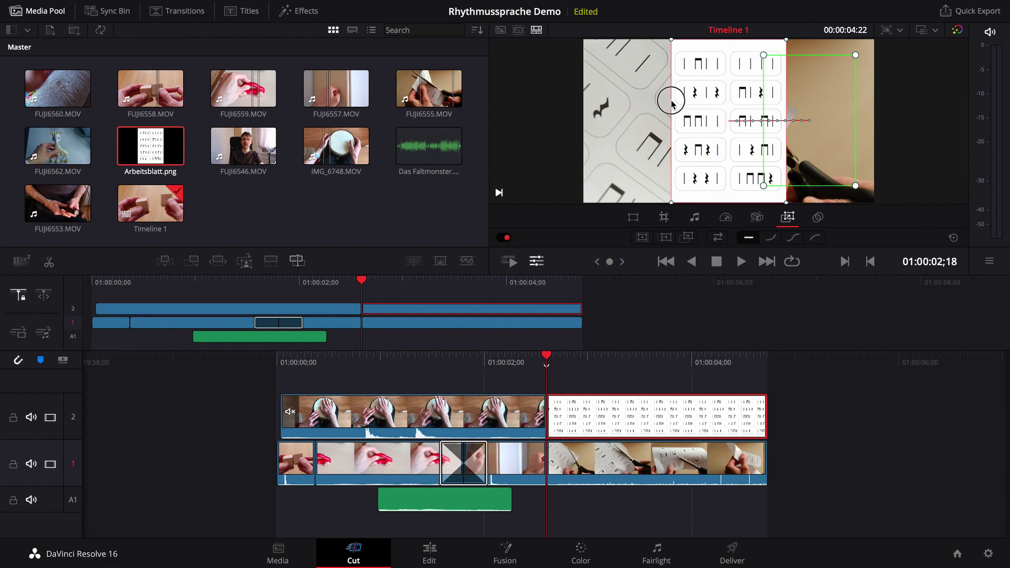
{"action": "left_click_drag", "start_coordinate": [670, 99], "coordinate": [662, 108]}
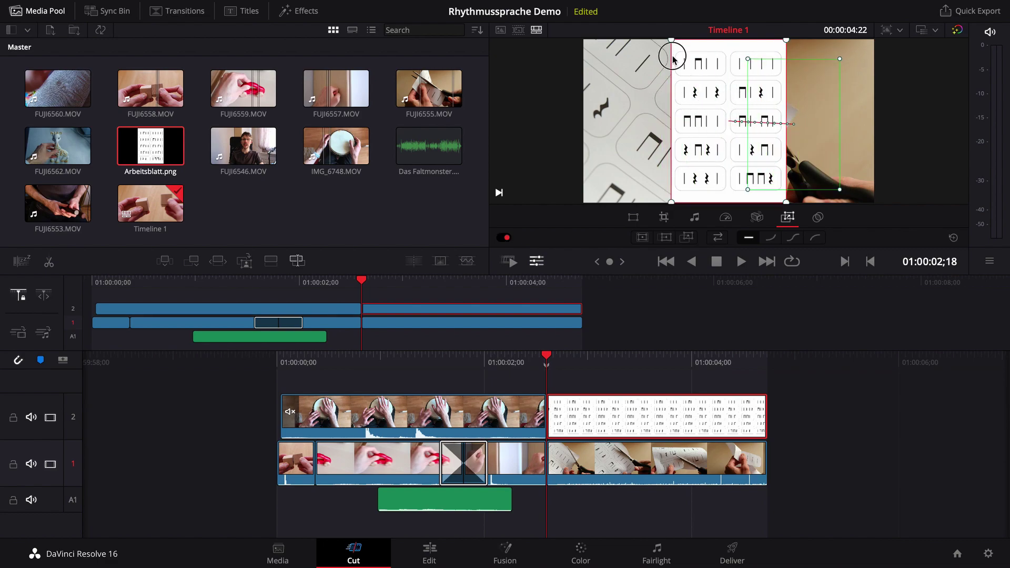
{"action": "left_click_drag", "start_coordinate": [670, 58], "coordinate": [610, 59]}
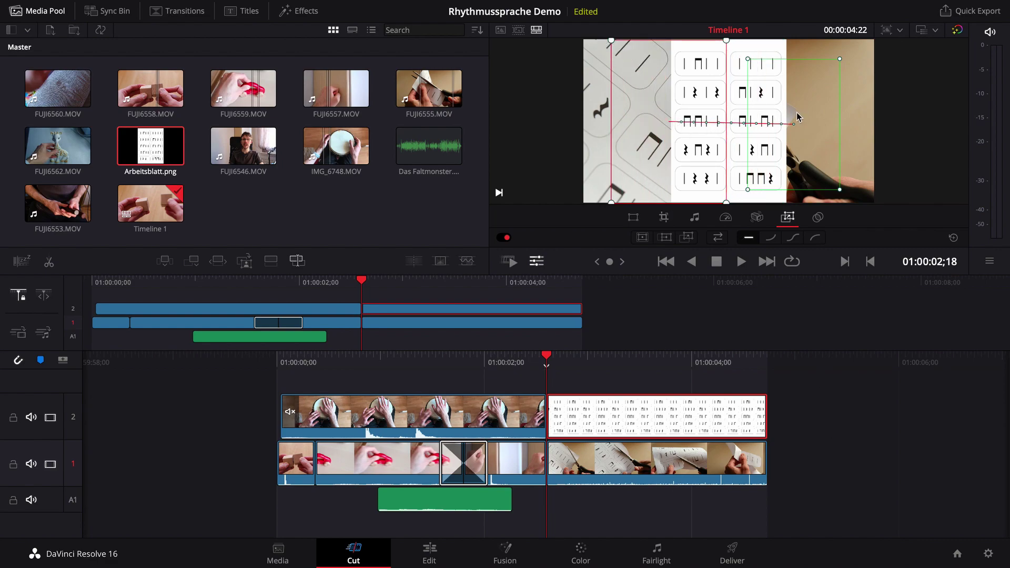
{"action": "key", "text": "space"}
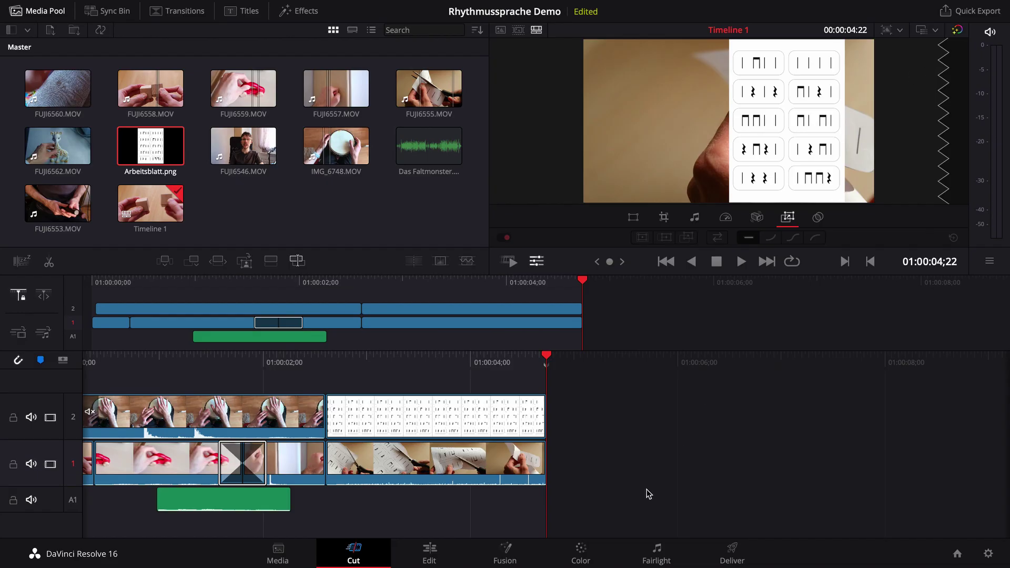
Step: Quick-export the timeline with the H.264 preset, saving it as Rhythmussprache in the Export folder
{"action": "left_click", "coordinate": [963, 11]}
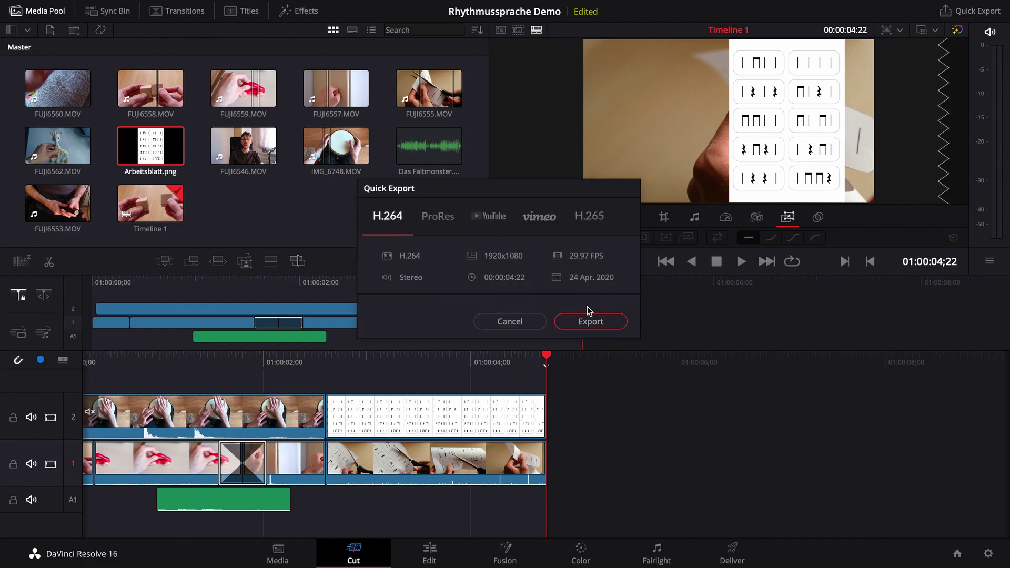
{"action": "left_click", "coordinate": [590, 322]}
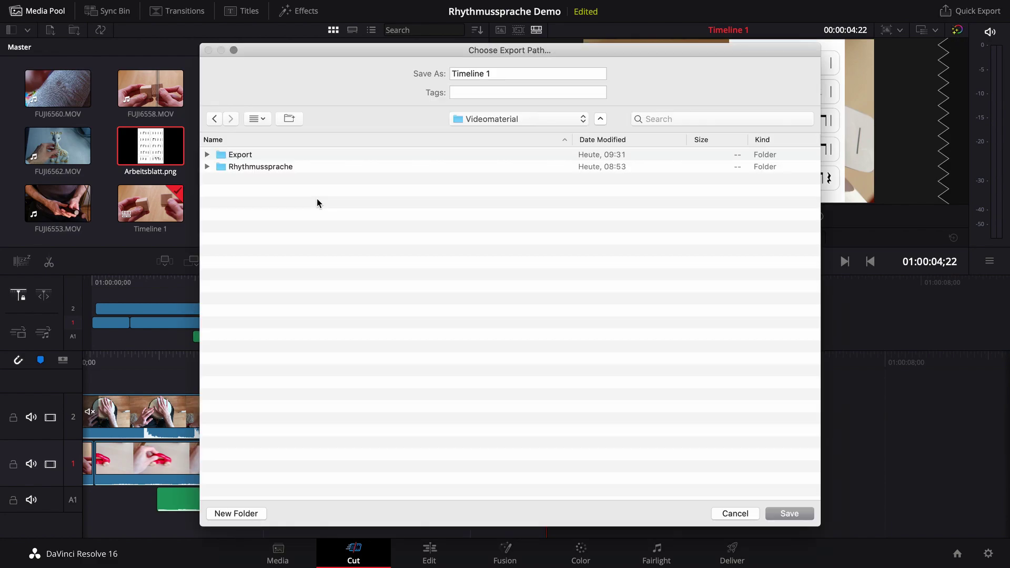
{"action": "double_click", "coordinate": [251, 157]}
{"action": "left_click_drag", "start_coordinate": [501, 73], "coordinate": [405, 72]}
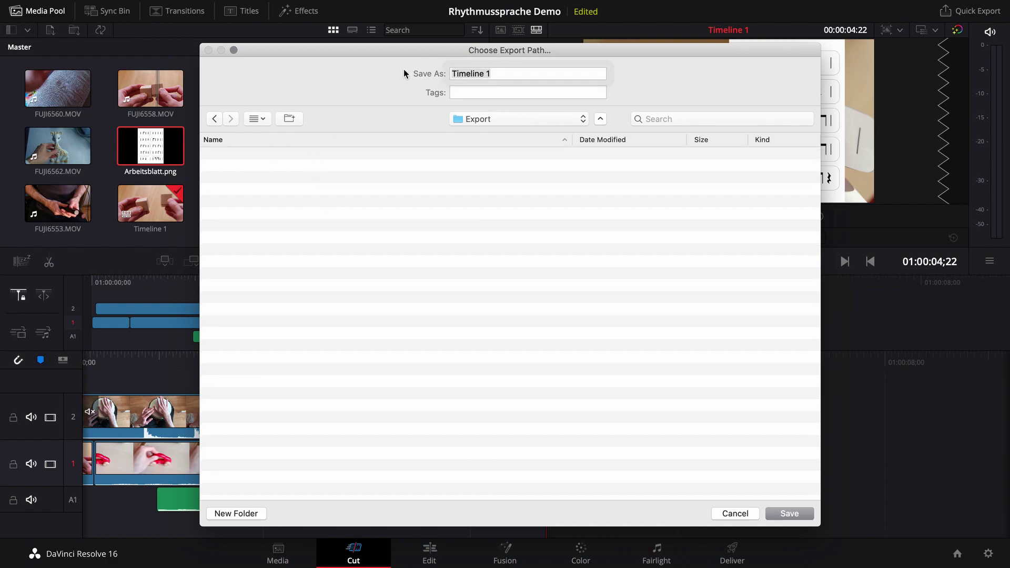
{"action": "key", "text": "BackSpace"}
{"action": "type", "text": "R"}
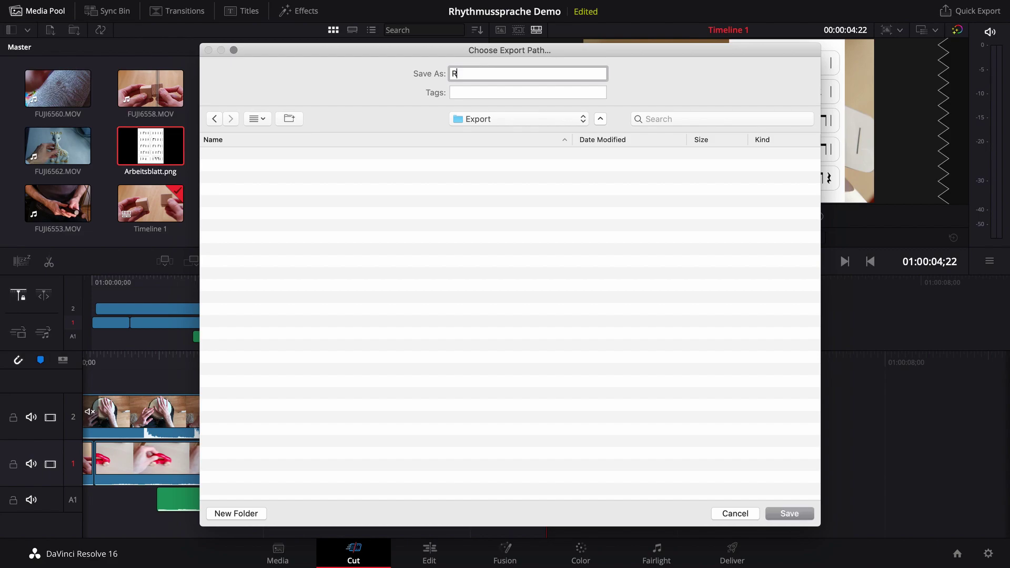
{"action": "type", "text": "hythmussprache"}
{"action": "key", "text": "Return"}
Step: Play the 12.8 MB Rhythmussprache QuickTime movie from the Export folder
{"action": "double_click", "coordinate": [532, 52]}
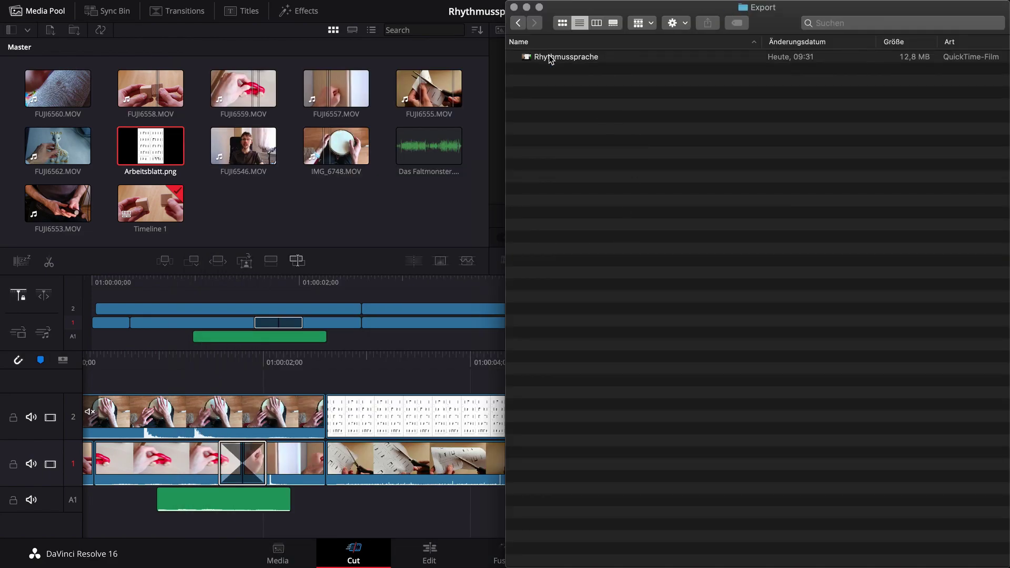